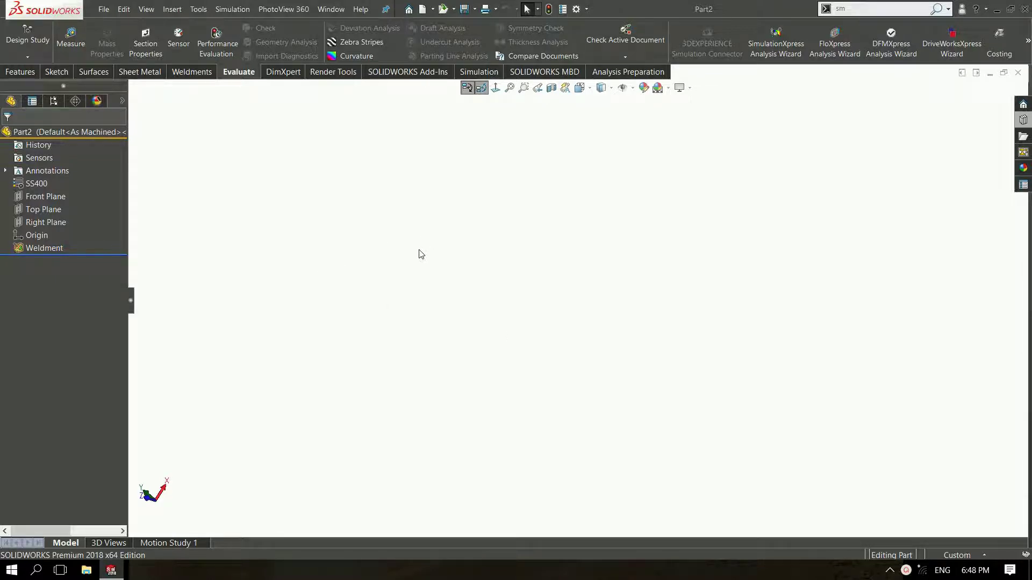
# Start Sketch1 on the Front Plane
pyautogui.click(38, 199)
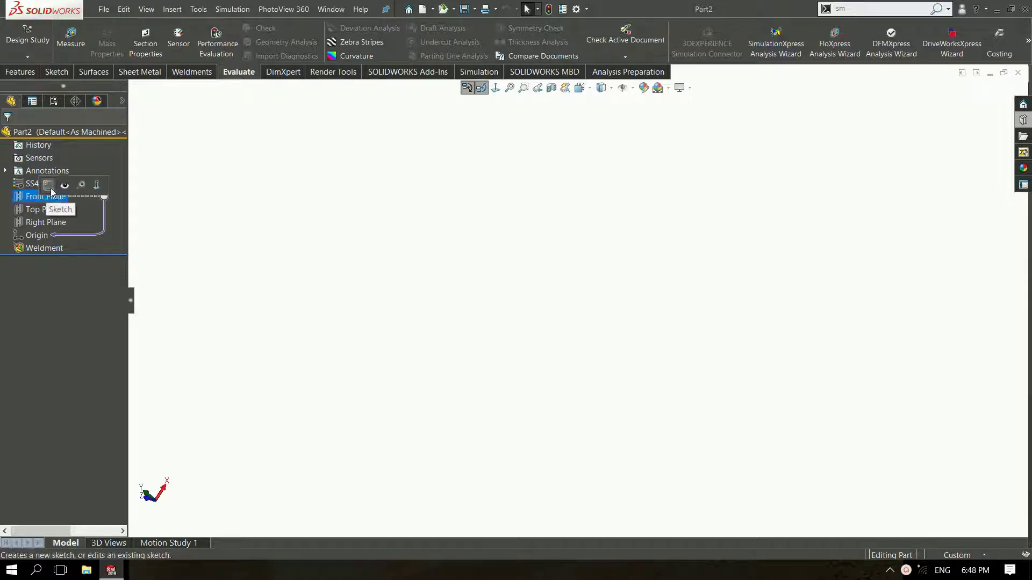
pyautogui.click(49, 187)
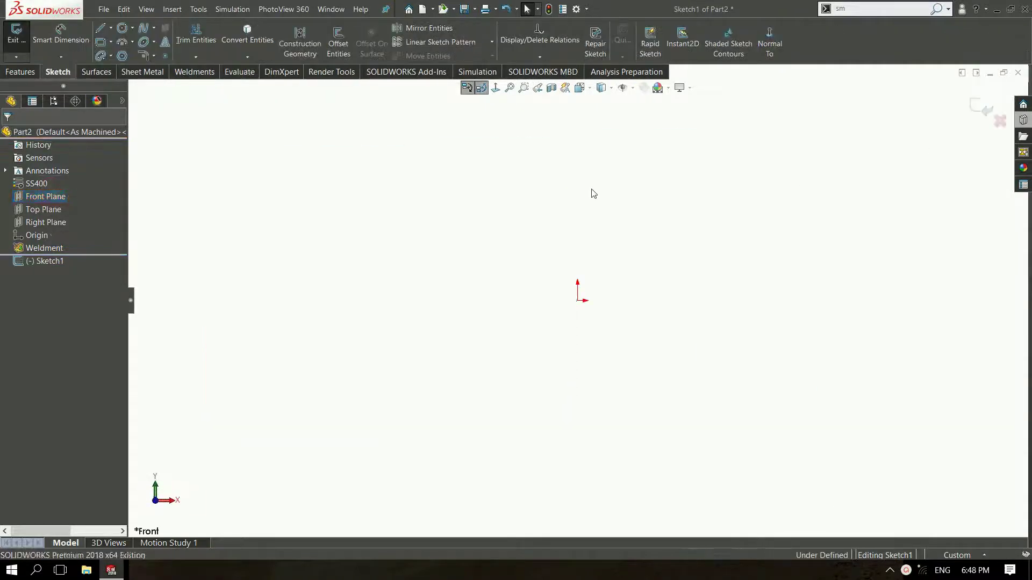
# Draw a circle centred on the origin and dimension its diameter to 12 mm
pyautogui.click(122, 28)
pyautogui.click(571, 311)
pyautogui.click(563, 356)
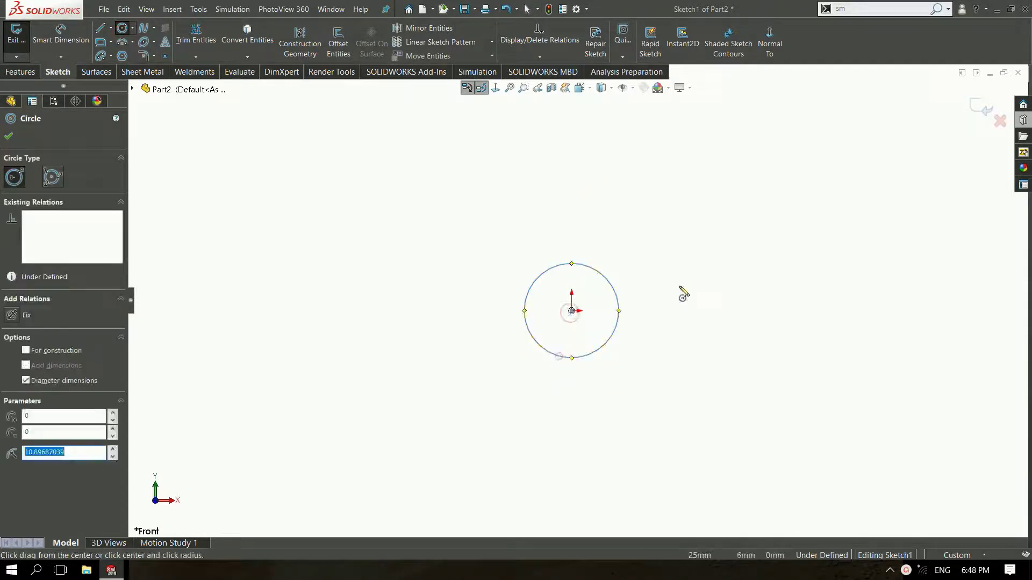
pyautogui.moveTo(698, 287); pyautogui.dragTo(708, 263, button='right')
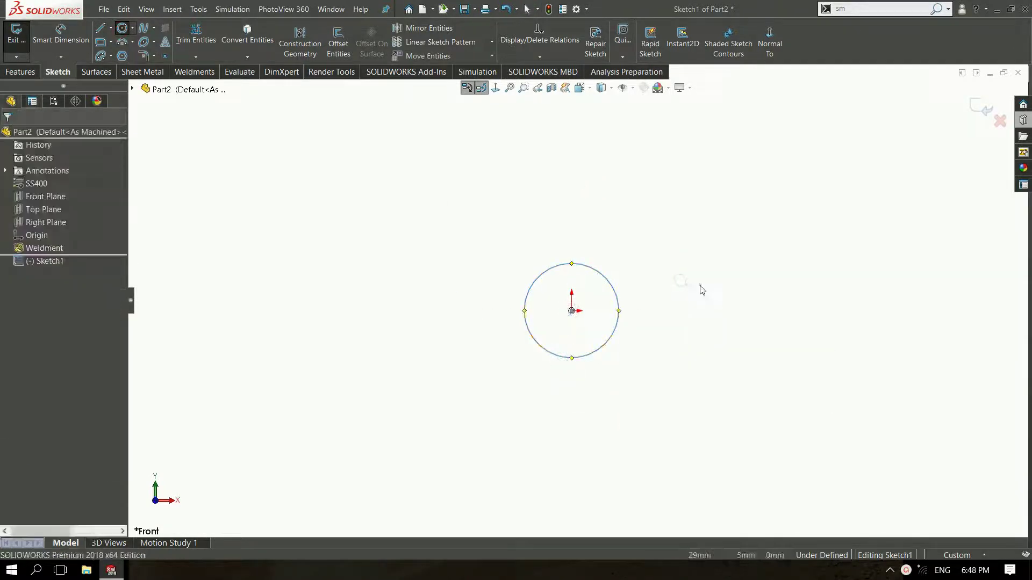
pyautogui.click(570, 264)
pyautogui.click(574, 229)
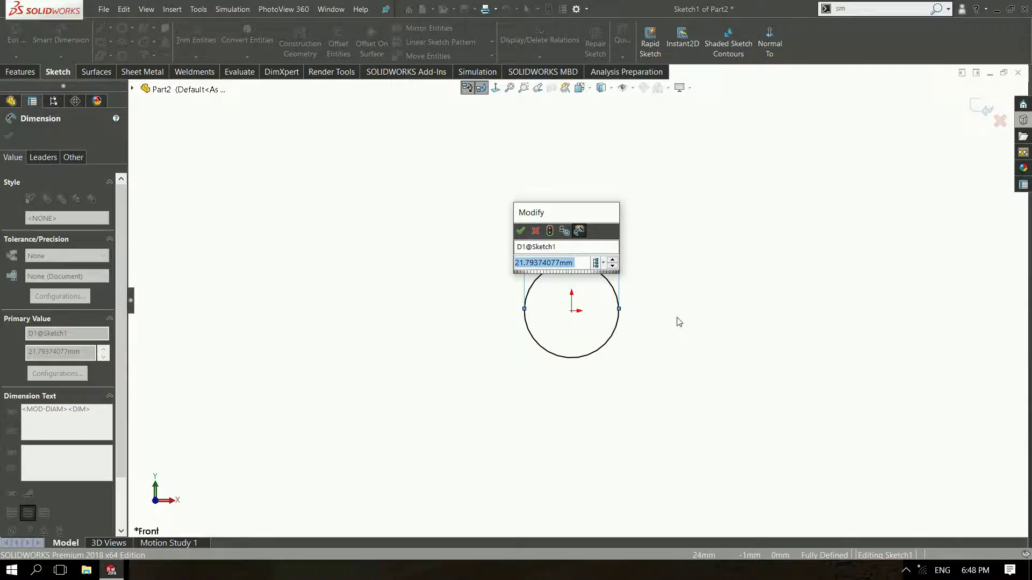
pyautogui.write('12')
pyautogui.press('Return')
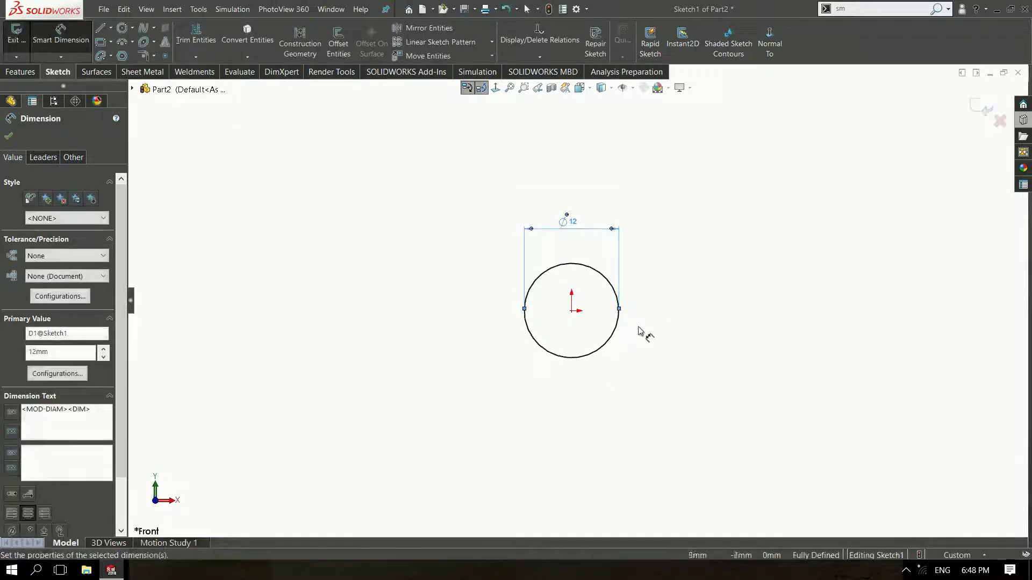
pyautogui.press('Escape')
pyautogui.scroll(-2, 656, 325)
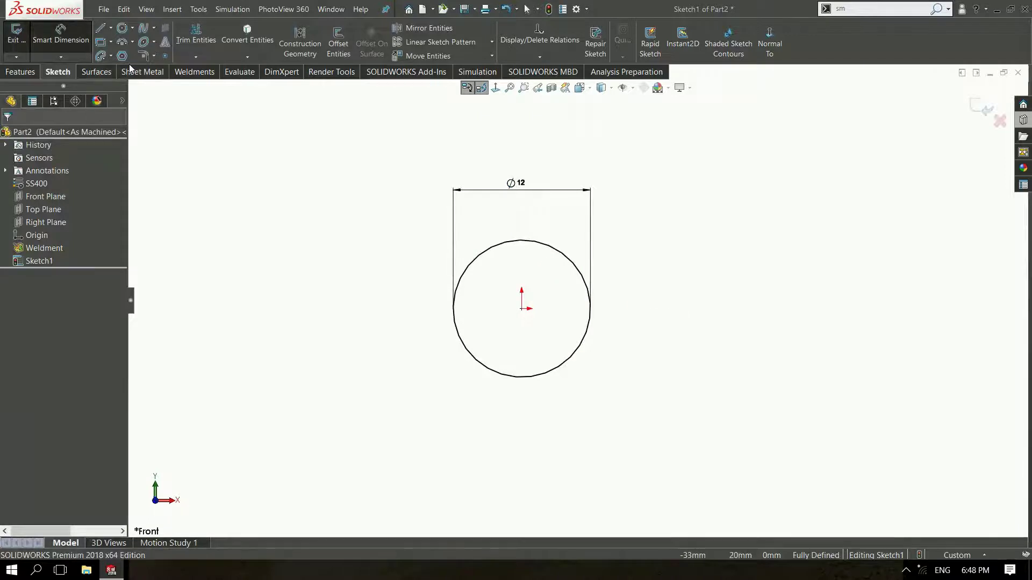
# Draw a center rectangle around the circle
pyautogui.click(110, 41)
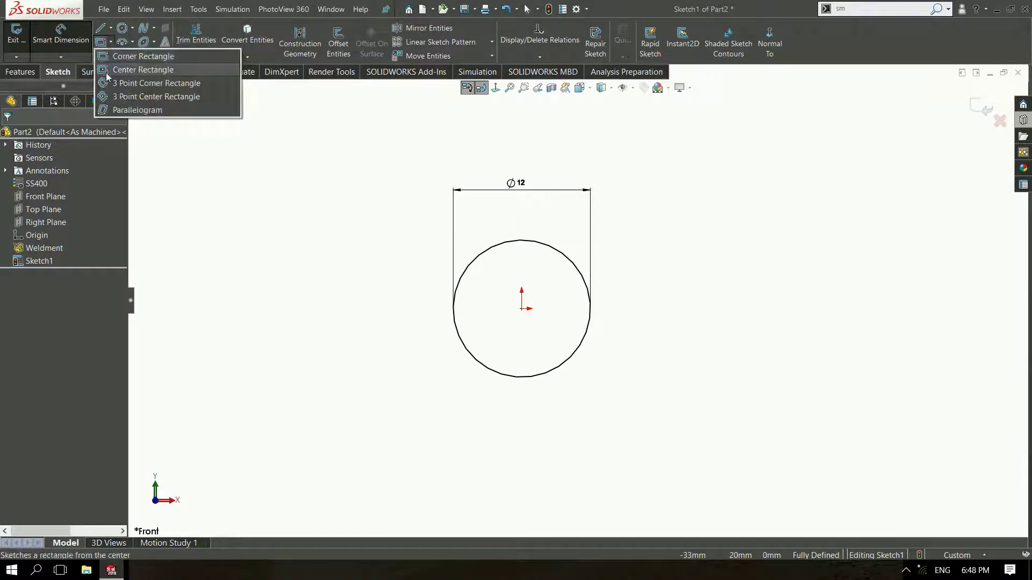
pyautogui.click(132, 66)
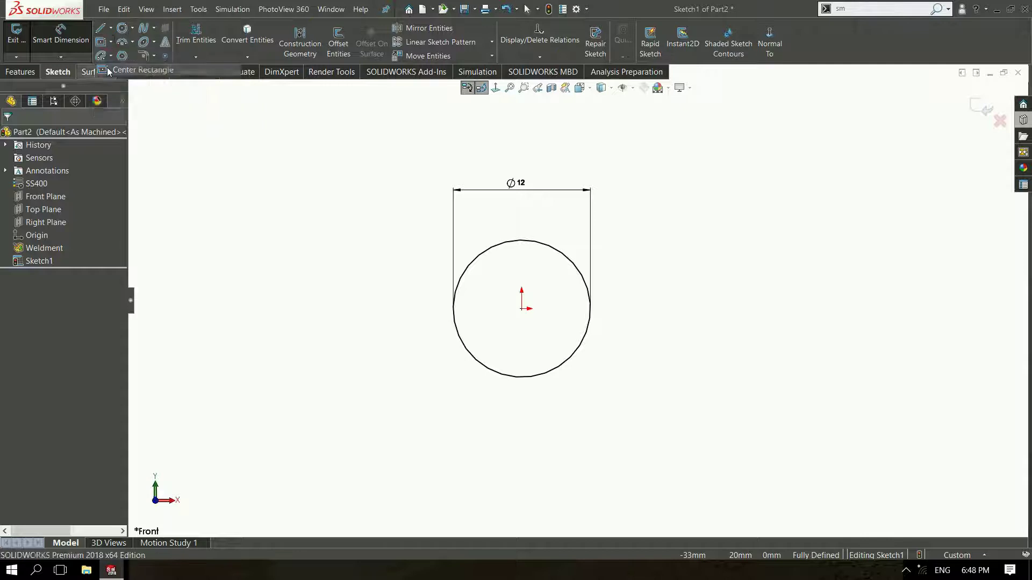
pyautogui.click(627, 444)
pyautogui.rightClick(728, 320)
# Dimension the rectangle 20 mm tall and 22 mm wide
pyautogui.moveTo(754, 324); pyautogui.dragTo(747, 252, button='right')
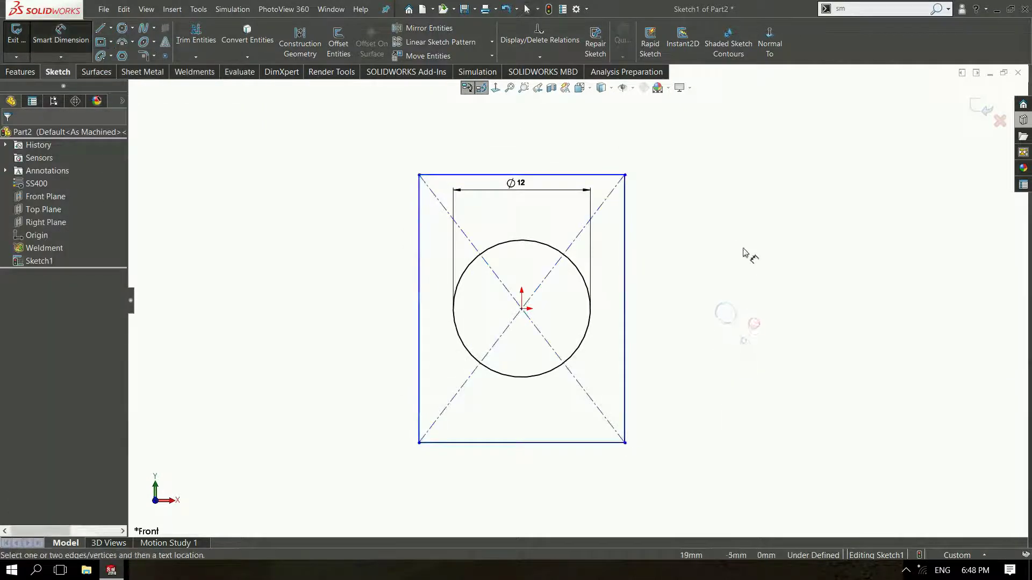
pyautogui.click(626, 321)
pyautogui.click(665, 319)
pyautogui.write('20')
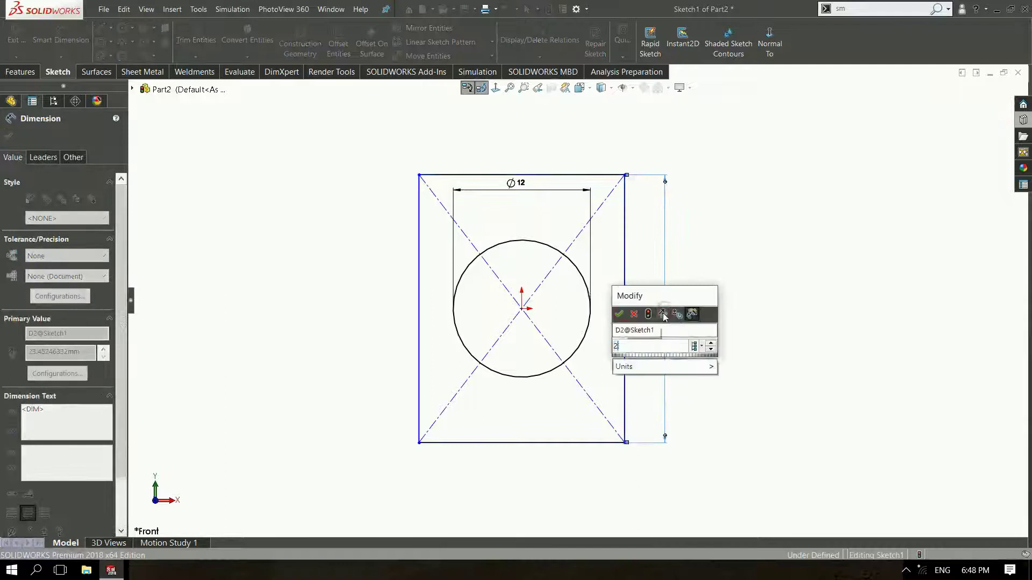
pyautogui.press('Return')
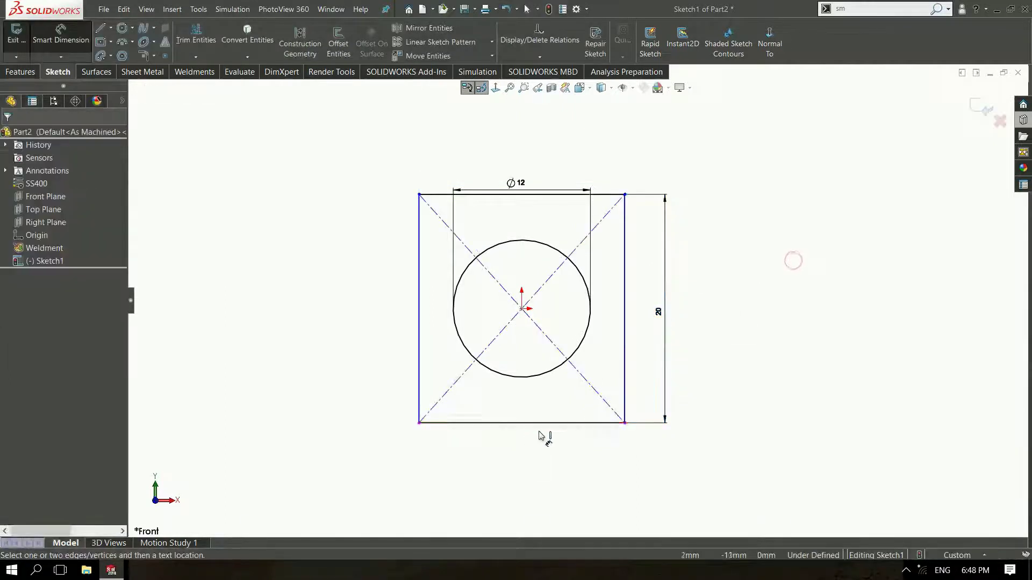
pyautogui.click(540, 423)
pyautogui.click(520, 446)
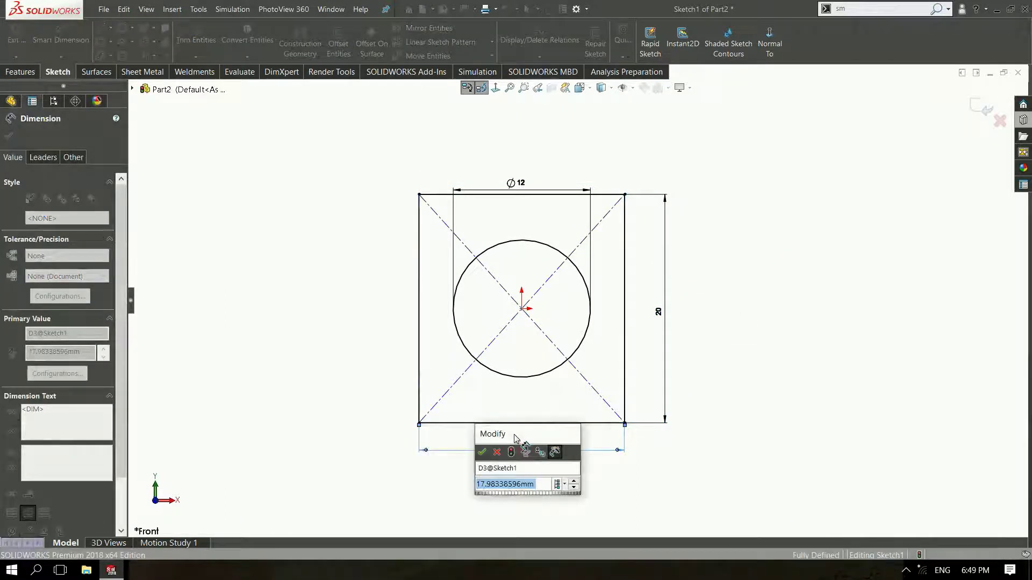
pyautogui.write('22')
pyautogui.press('Return')
# Move the Ø12 dimension below the rectangle
pyautogui.rightClick(759, 269)
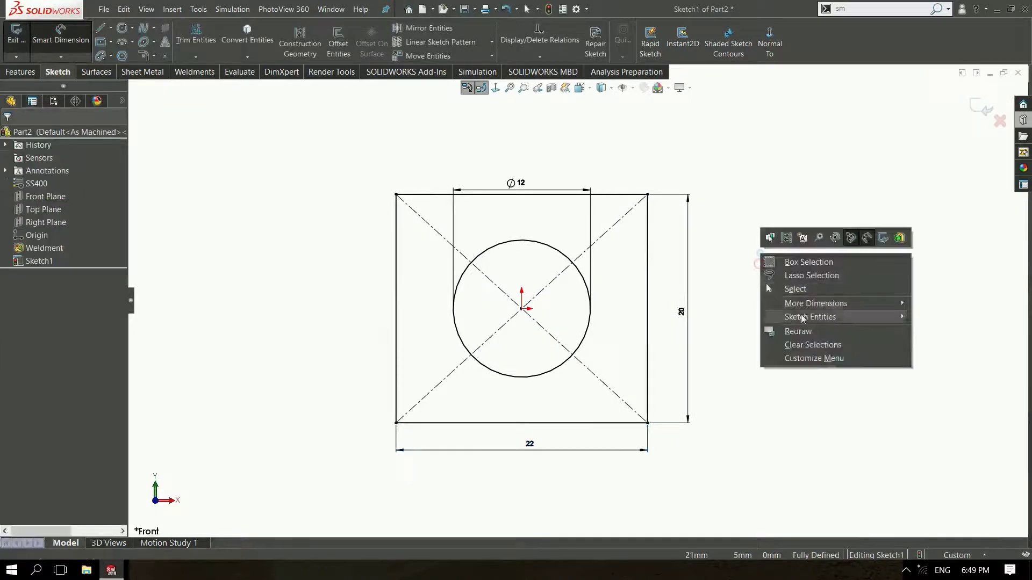
pyautogui.click(792, 290)
pyautogui.moveTo(516, 183); pyautogui.dragTo(532, 469)
pyautogui.click(811, 417)
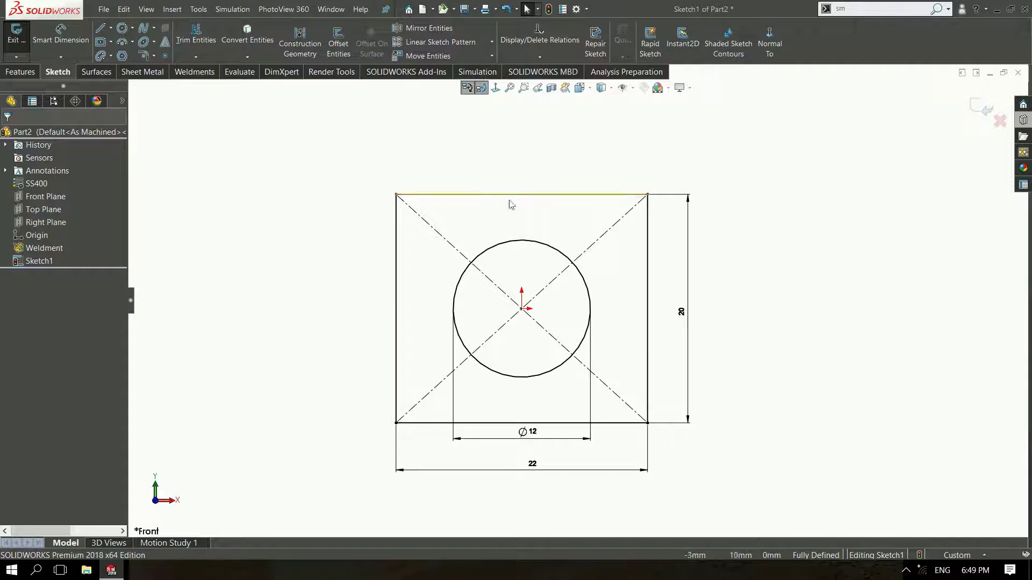
# Extrude Sketch1 as a Mid Plane boss 10 mm thick
pyautogui.click(21, 72)
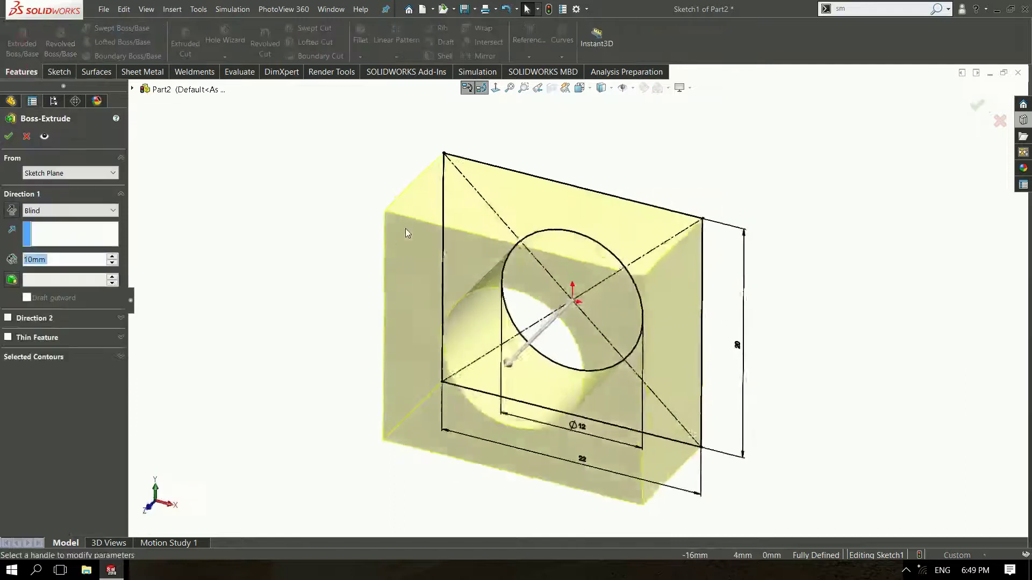
pyautogui.click(70, 210)
pyautogui.click(38, 273)
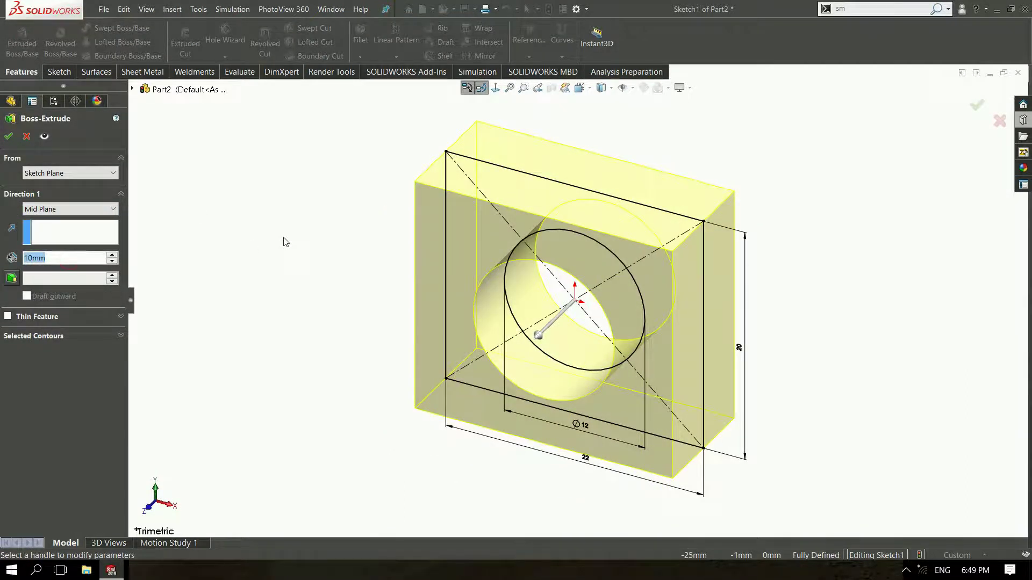
pyautogui.press('Return')
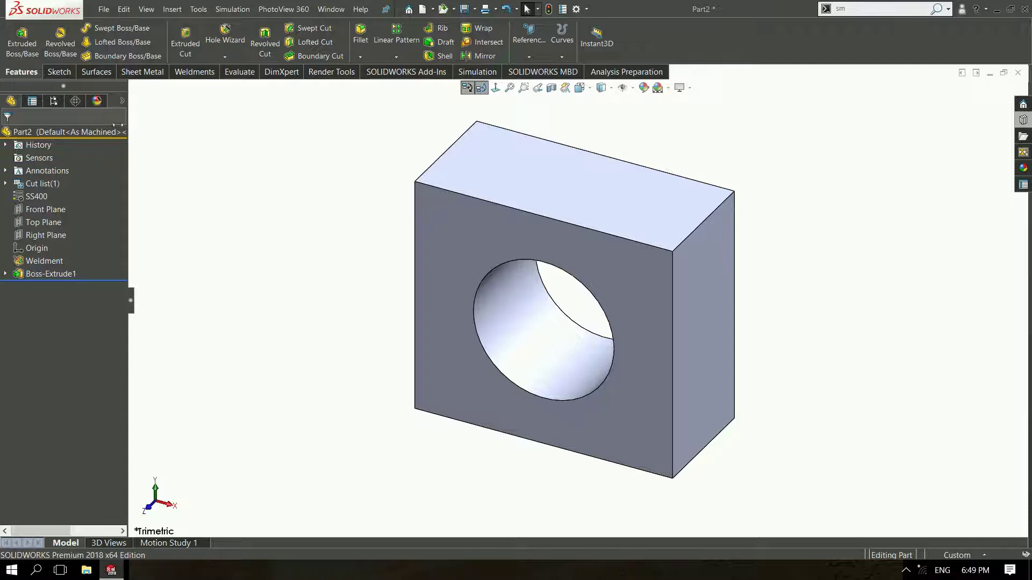
# Save the part as 'Config' in D:\Data\Record screen\Configuration_tempdir
pyautogui.click(103, 9)
pyautogui.click(266, 137)
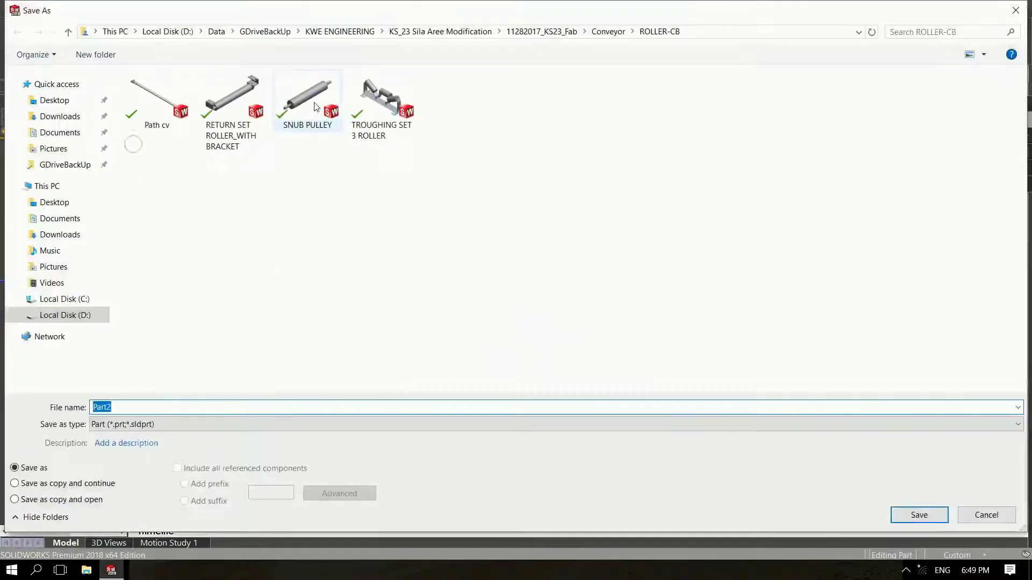
pyautogui.click(64, 315)
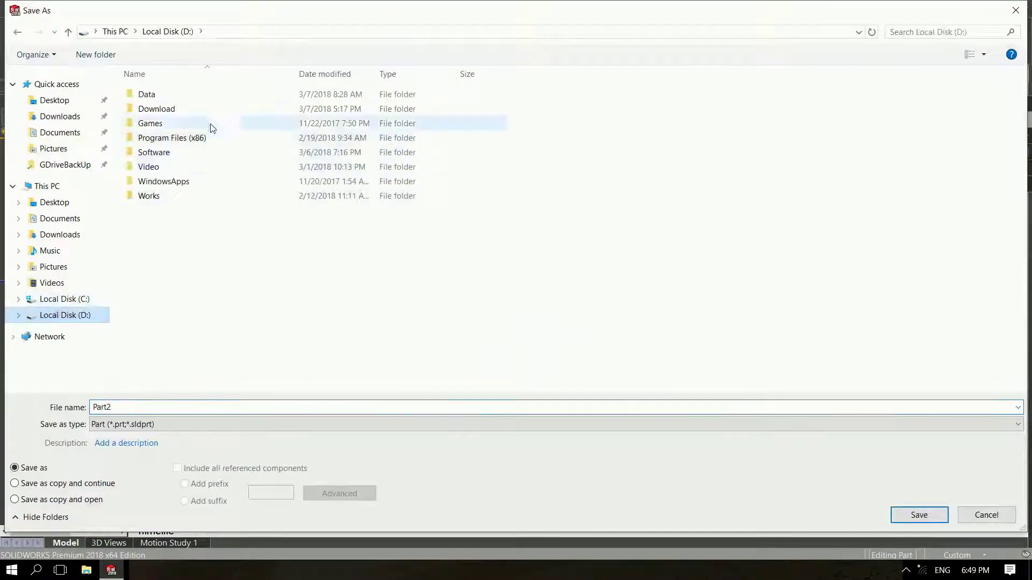
pyautogui.doubleClick(161, 95)
pyautogui.doubleClick(162, 198)
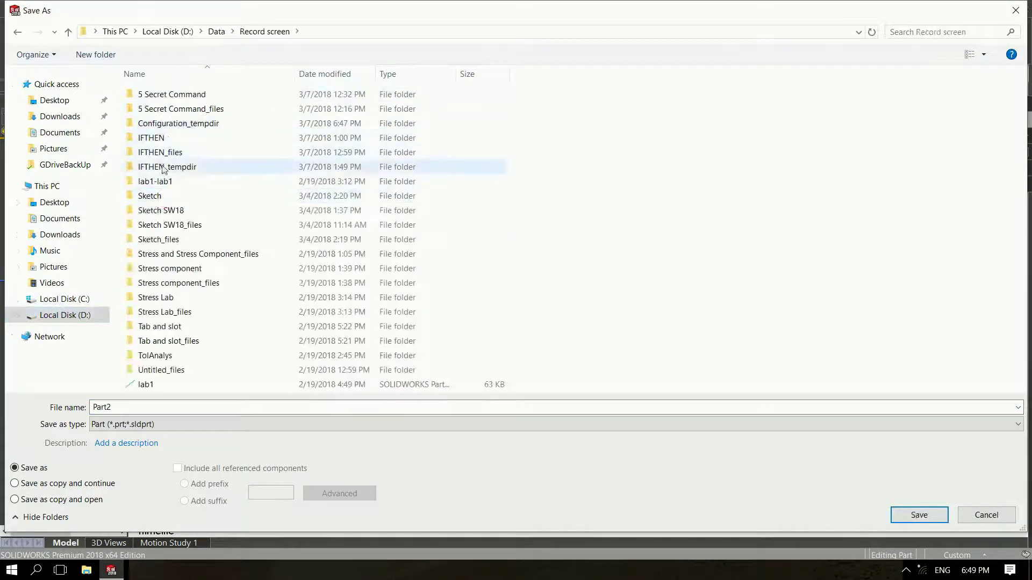
pyautogui.doubleClick(167, 123)
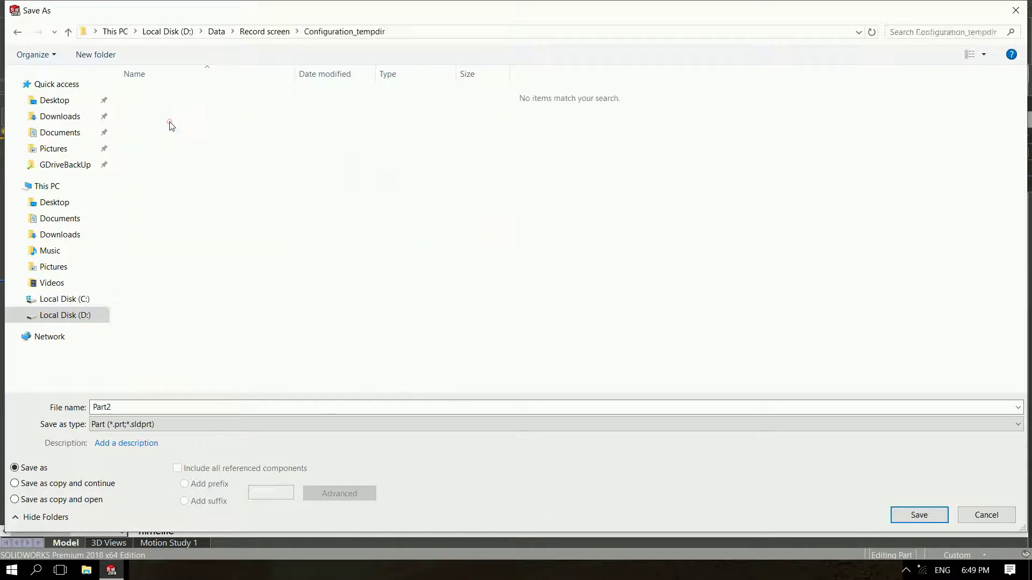
pyautogui.doubleClick(136, 408)
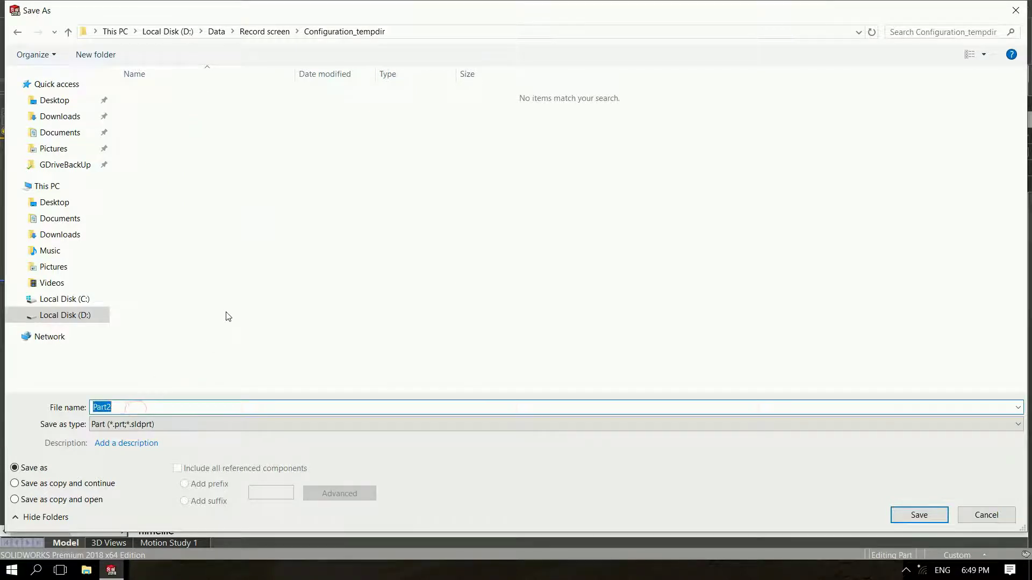
pyautogui.write('Config')
pyautogui.click(927, 521)
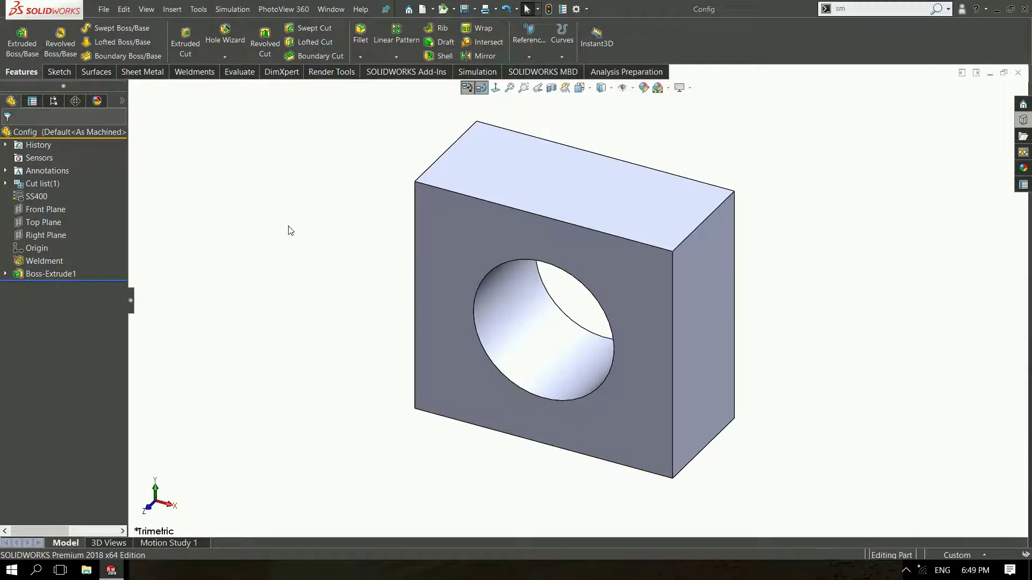
# In the ConfigurationManager, rename the Default configuration to 12
pyautogui.click(58, 104)
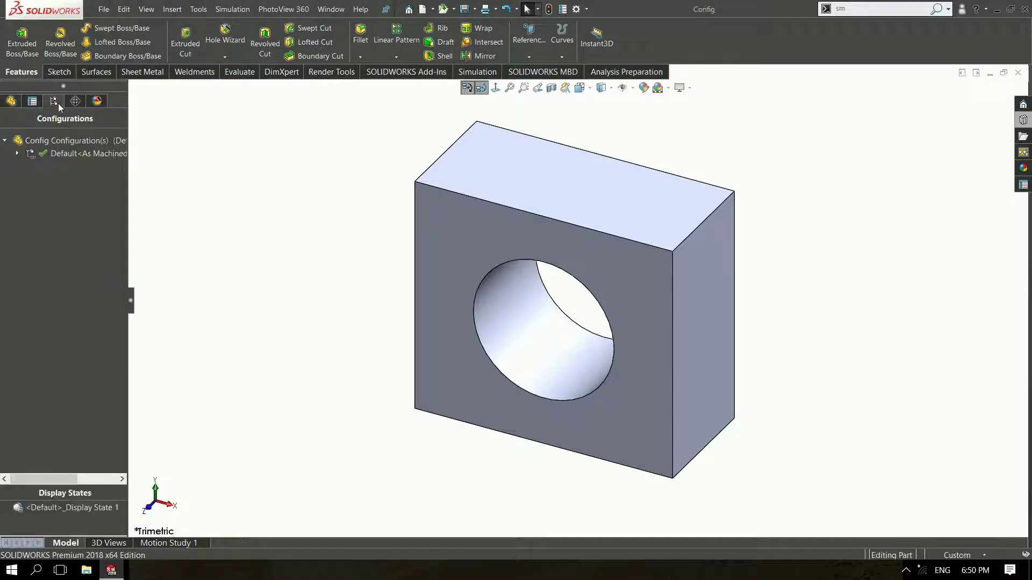
pyautogui.click(52, 154)
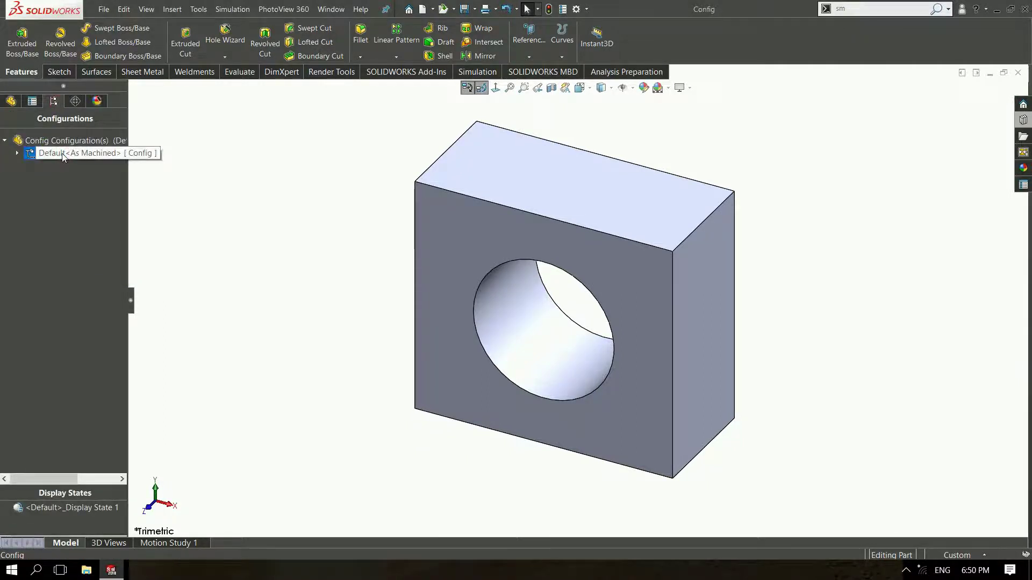
pyautogui.click(62, 153)
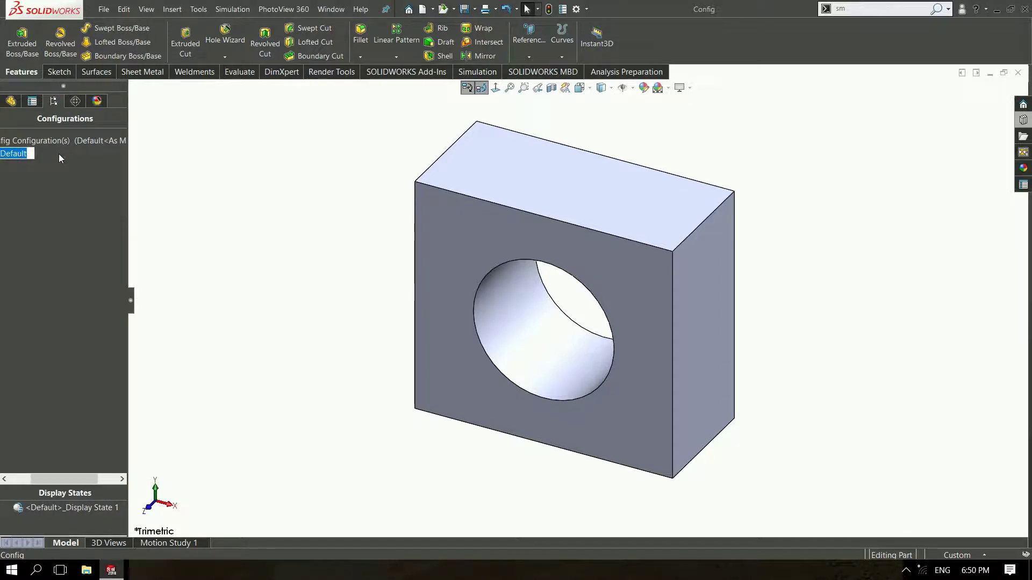
pyautogui.write('12')
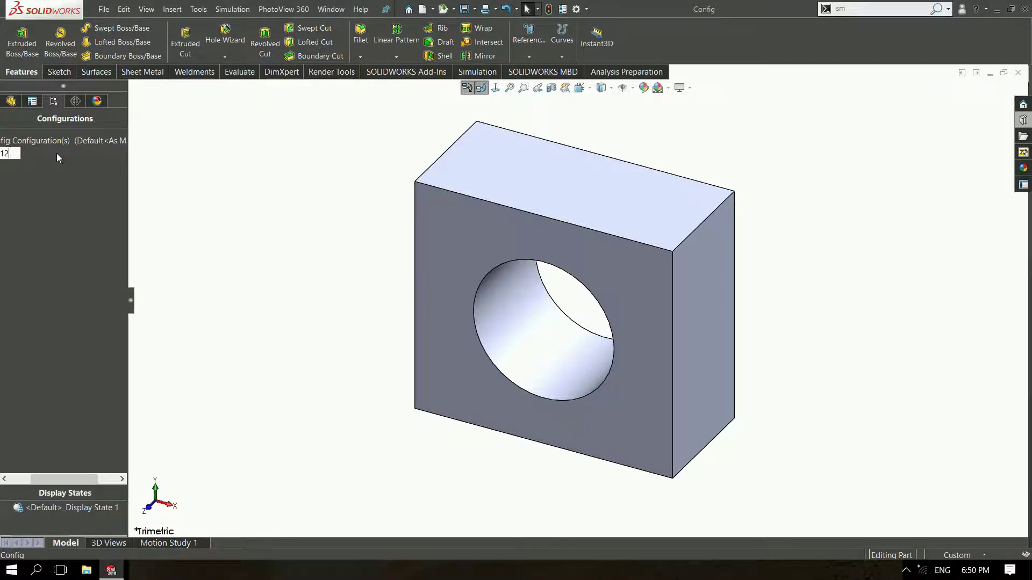
pyautogui.press('Return')
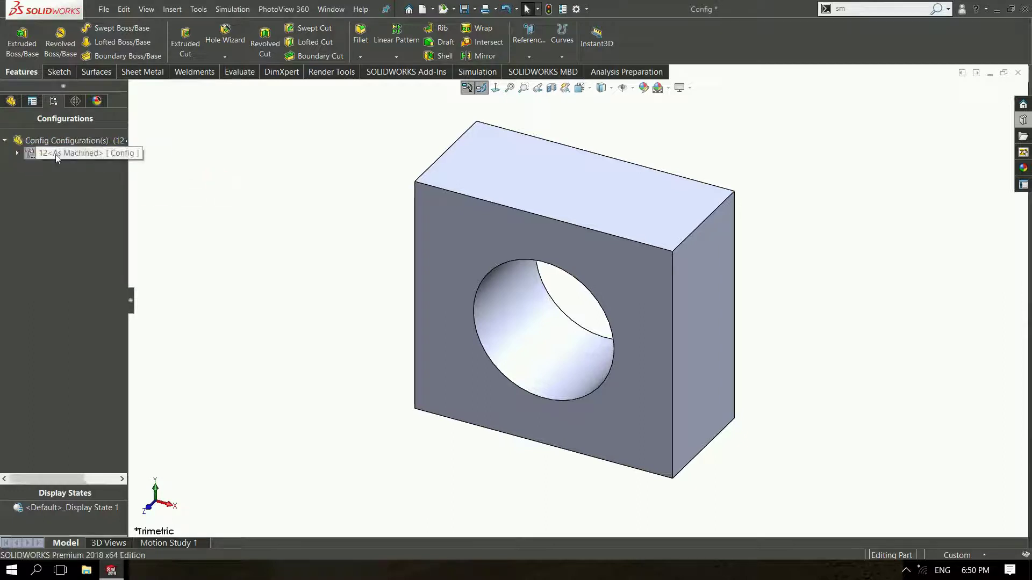
pyautogui.rightClick(56, 154)
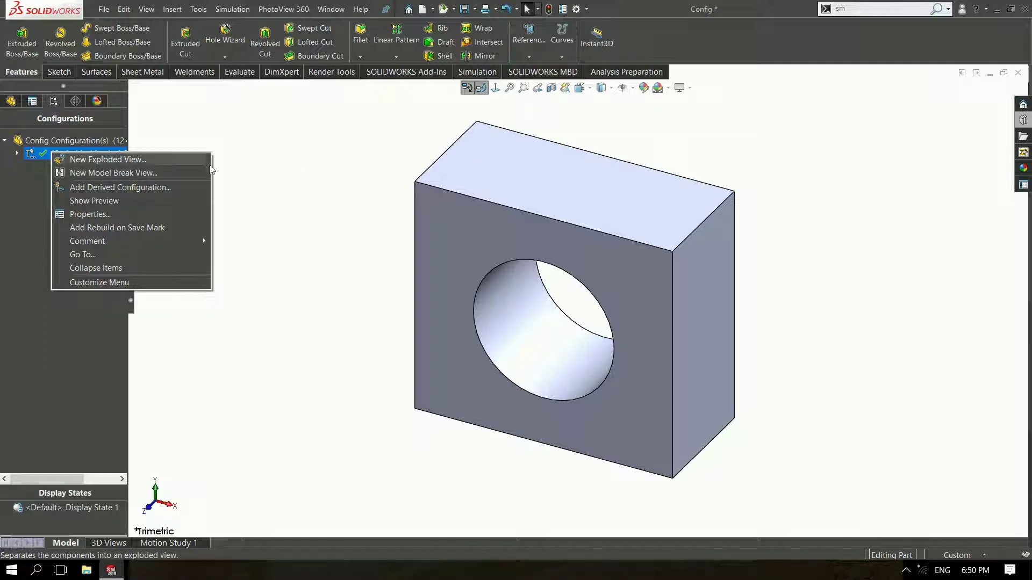
# Add a derived configuration named 14
pyautogui.click(115, 187)
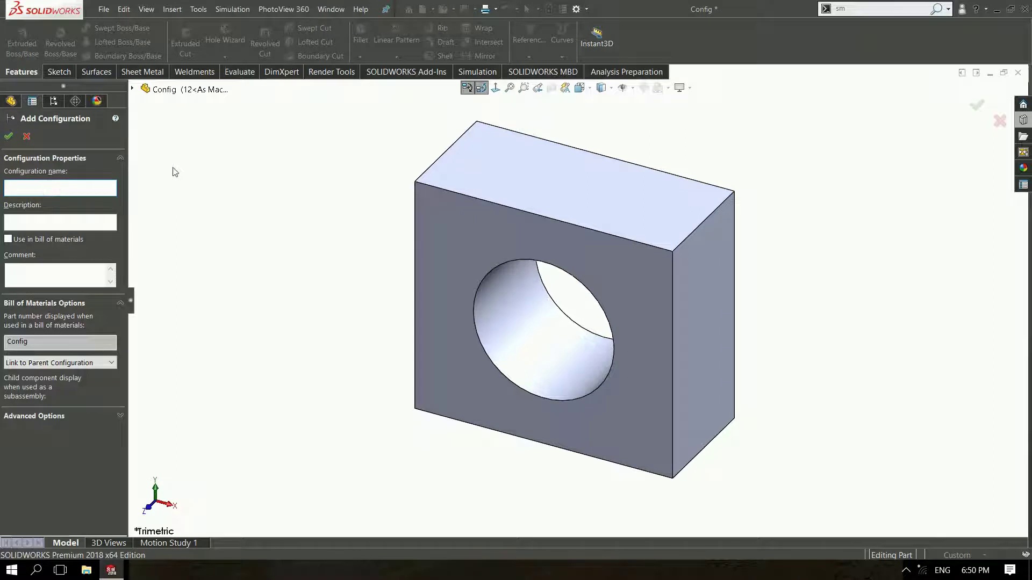
pyautogui.write('14')
pyautogui.click(9, 137)
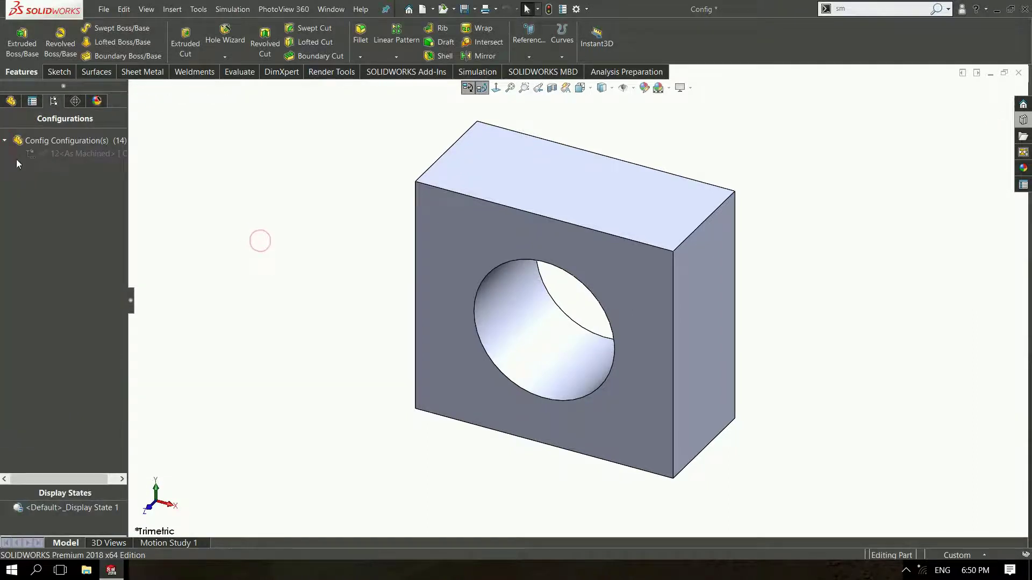
# Rename the Default <As Welded> child configuration to 12
pyautogui.click(18, 155)
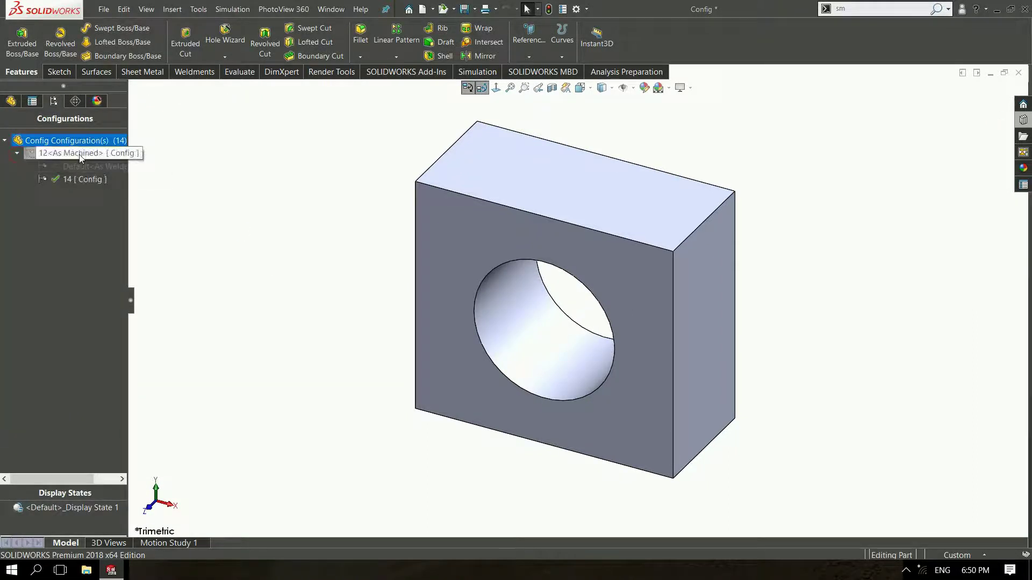
pyautogui.click(74, 180)
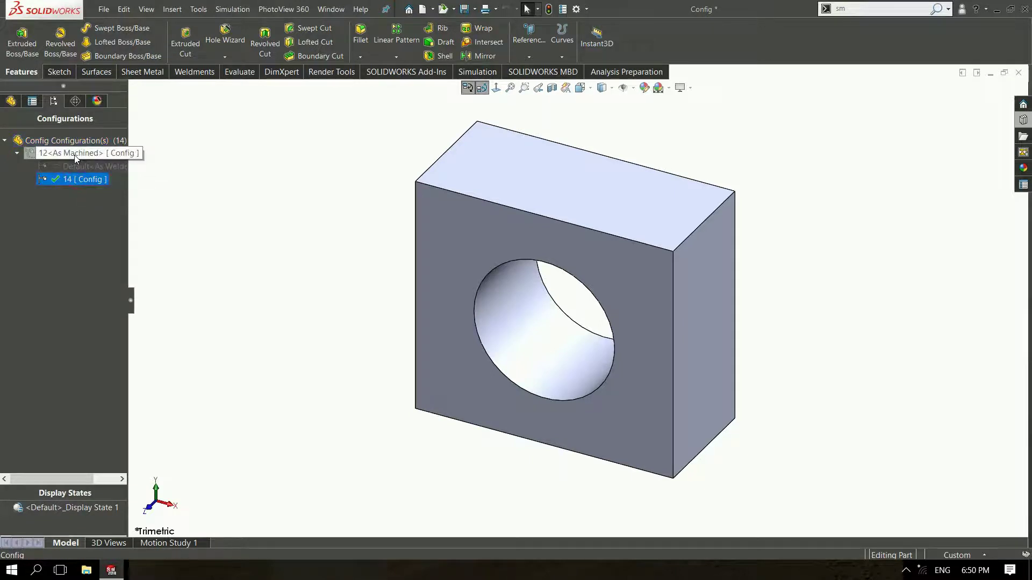
pyautogui.click(73, 167)
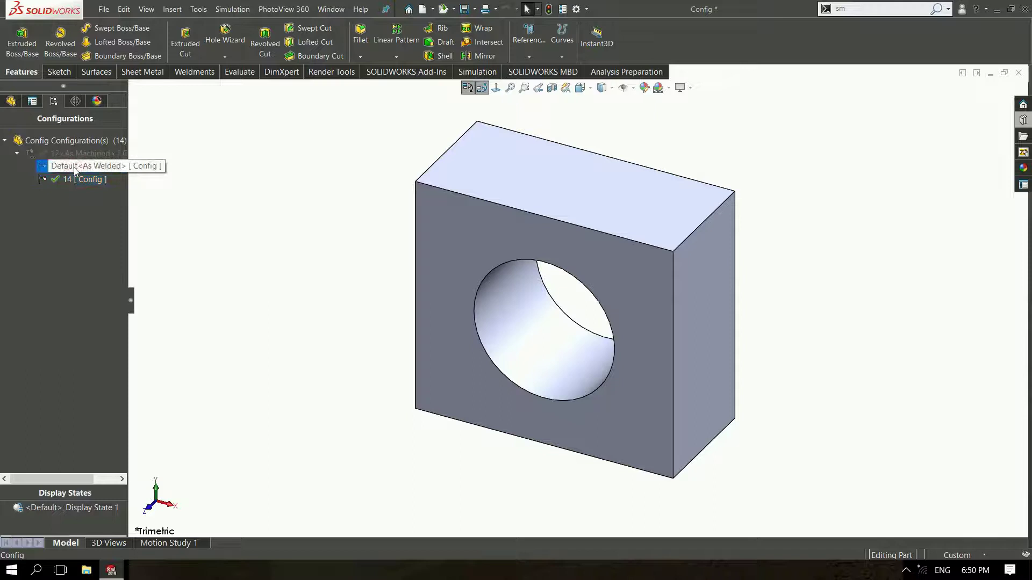
pyautogui.click(73, 166)
pyautogui.write('12')
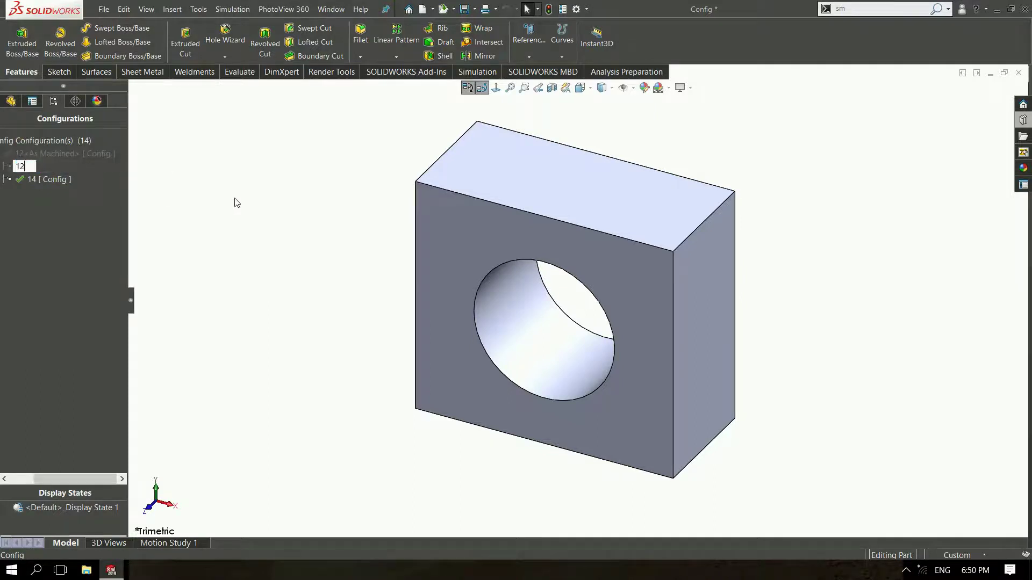
pyautogui.press('Return')
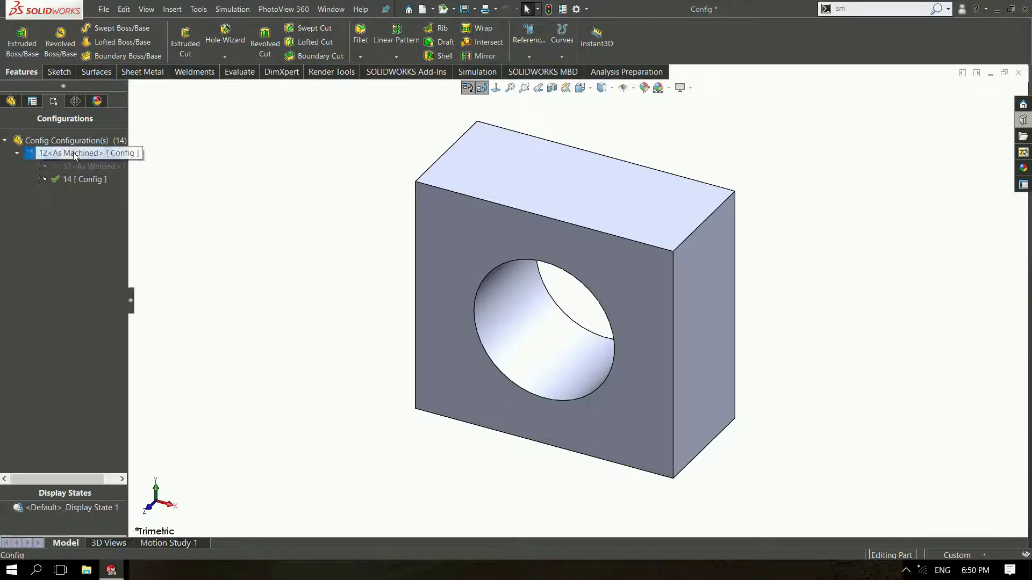
pyautogui.click(74, 154)
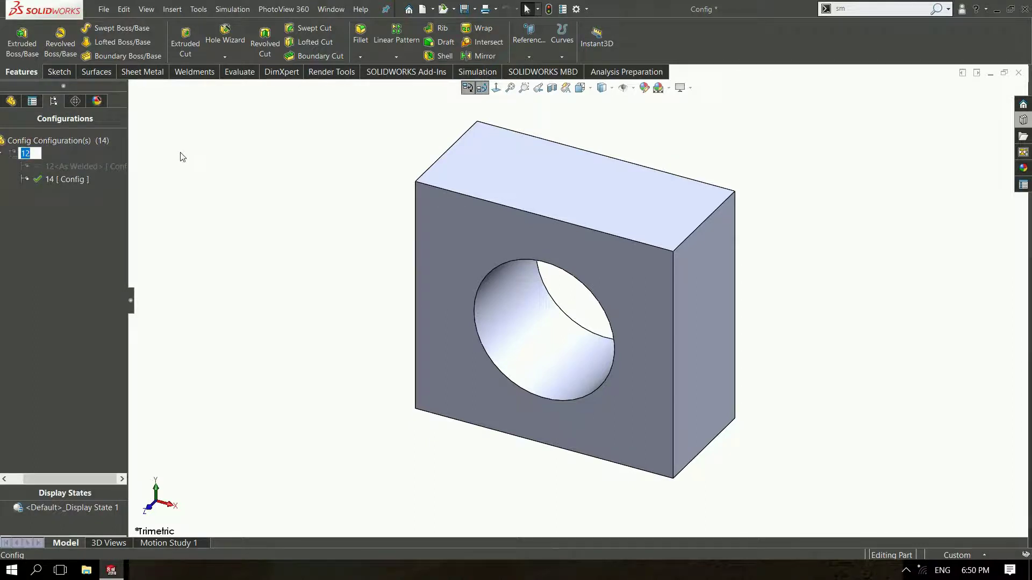
# Name the parent configuration Tool and make configuration 14 active
pyautogui.write('Too')
pyautogui.write('l')
pyautogui.press('Return')
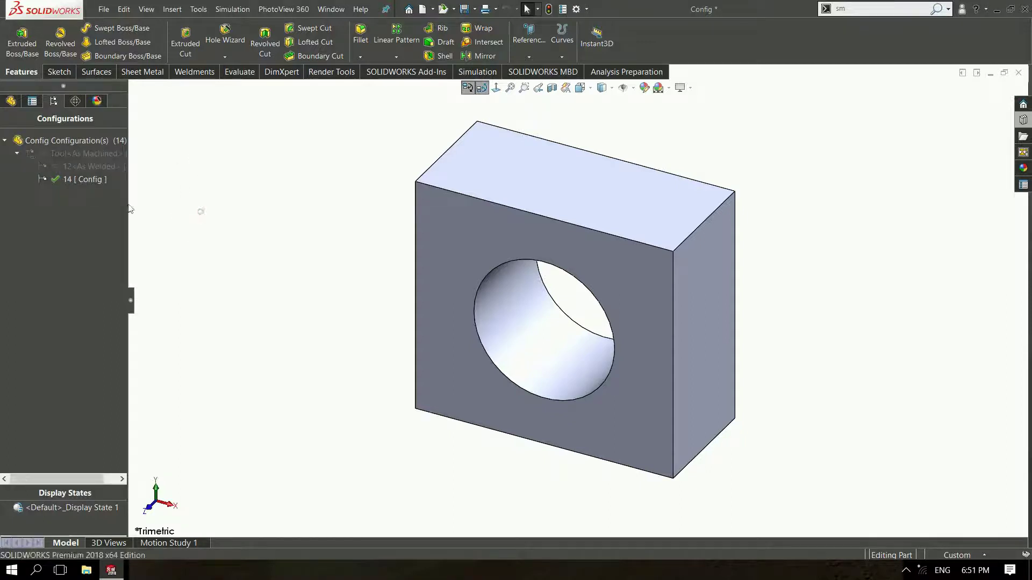
pyautogui.doubleClick(75, 177)
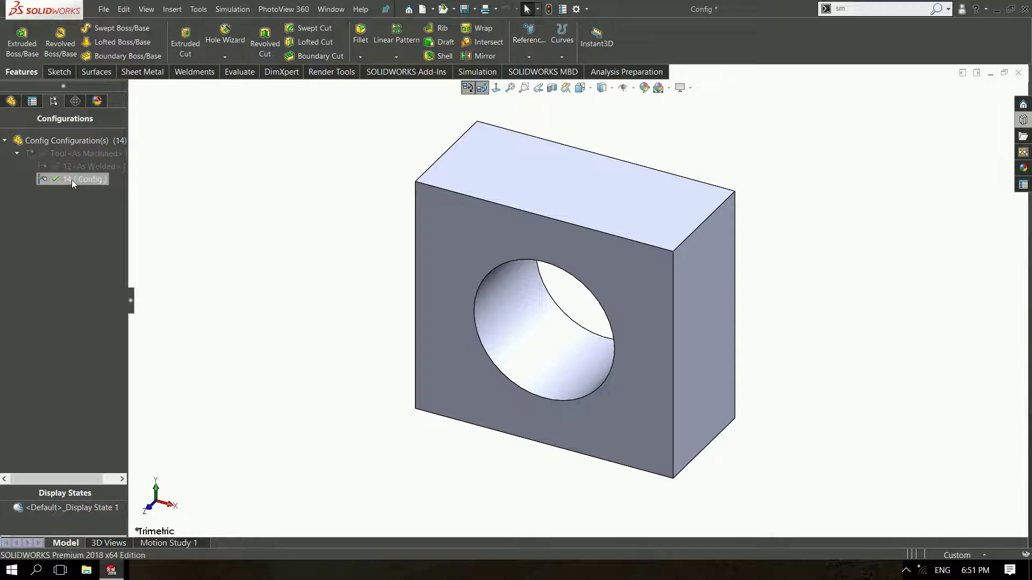
pyautogui.click(73, 169)
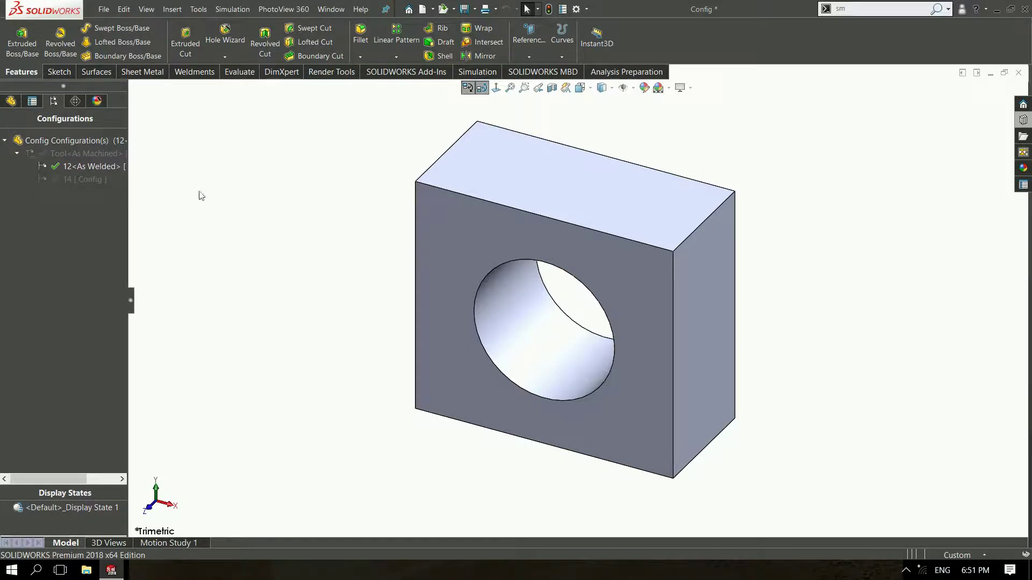
pyautogui.doubleClick(87, 181)
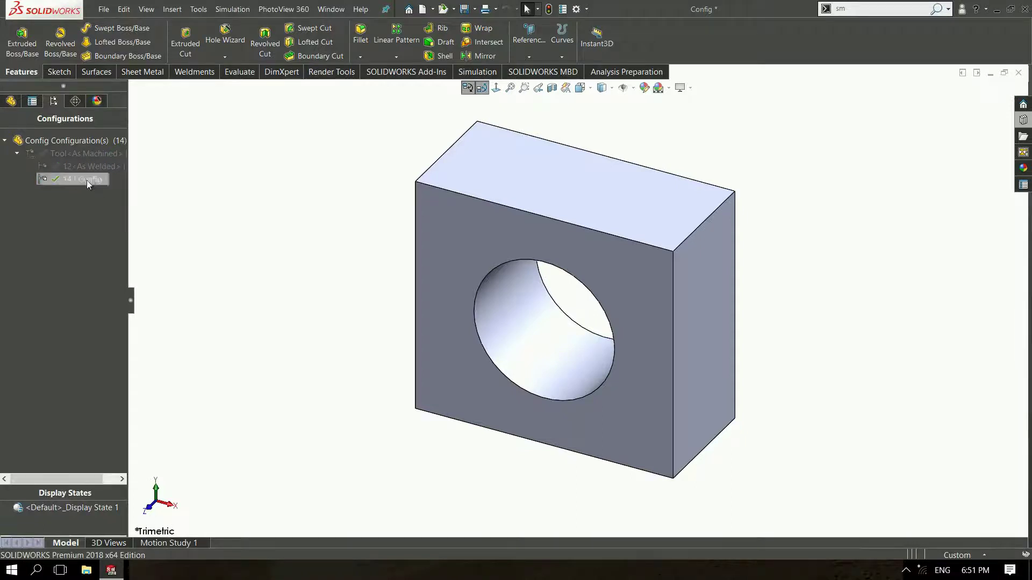
pyautogui.rightClick(87, 180)
pyautogui.click(219, 155)
# Add derived configuration 16 under Tool, then reactivate configuration 12
pyautogui.rightClick(85, 179)
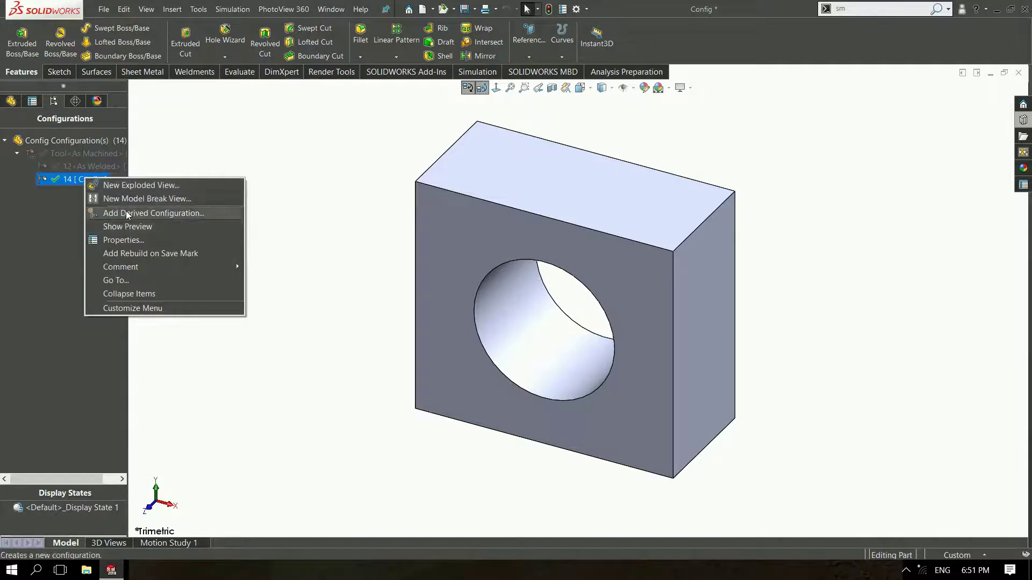
pyautogui.click(236, 164)
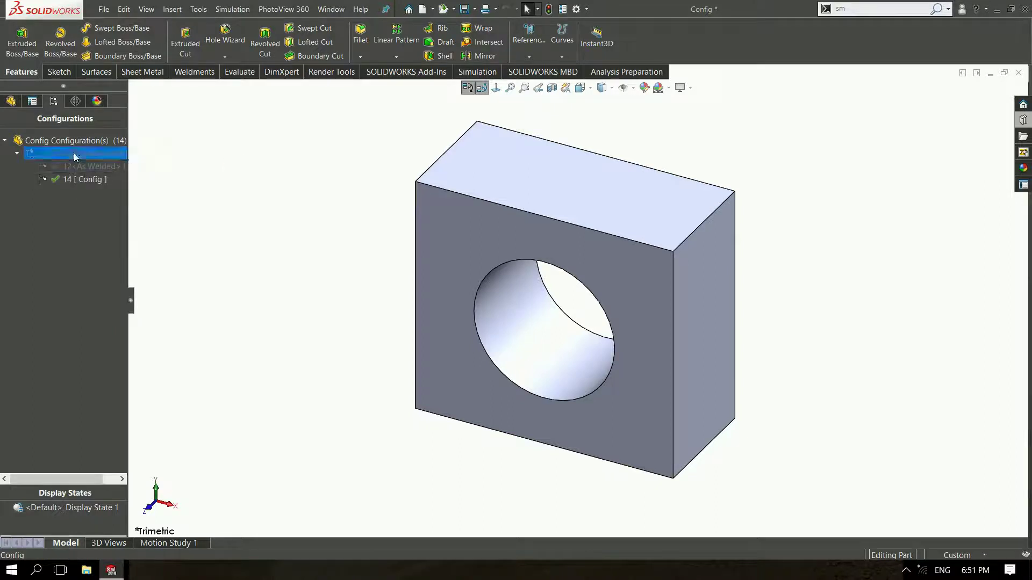
pyautogui.rightClick(73, 153)
pyautogui.click(80, 157)
pyautogui.rightClick(67, 154)
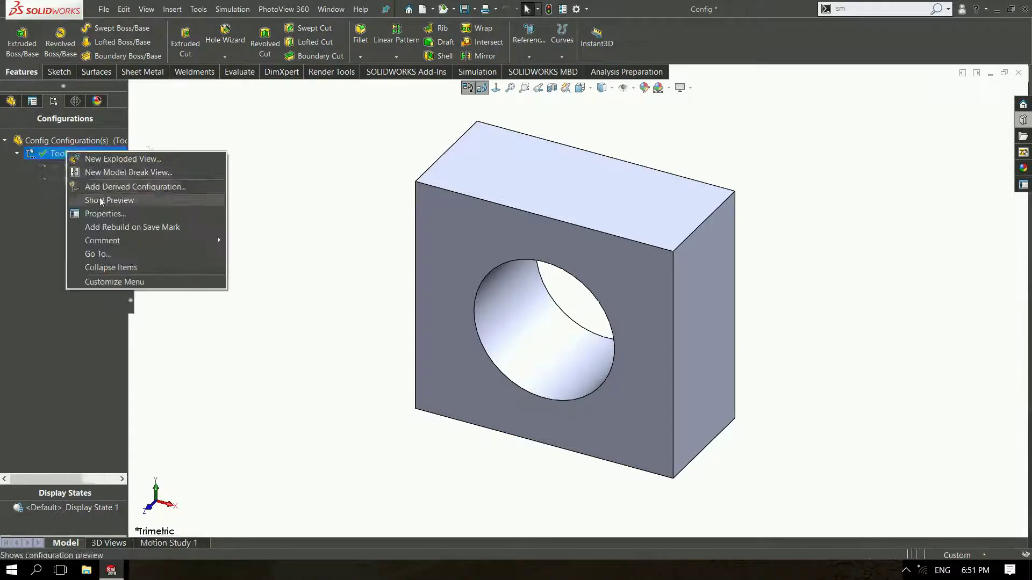
pyautogui.click(111, 186)
pyautogui.write('16')
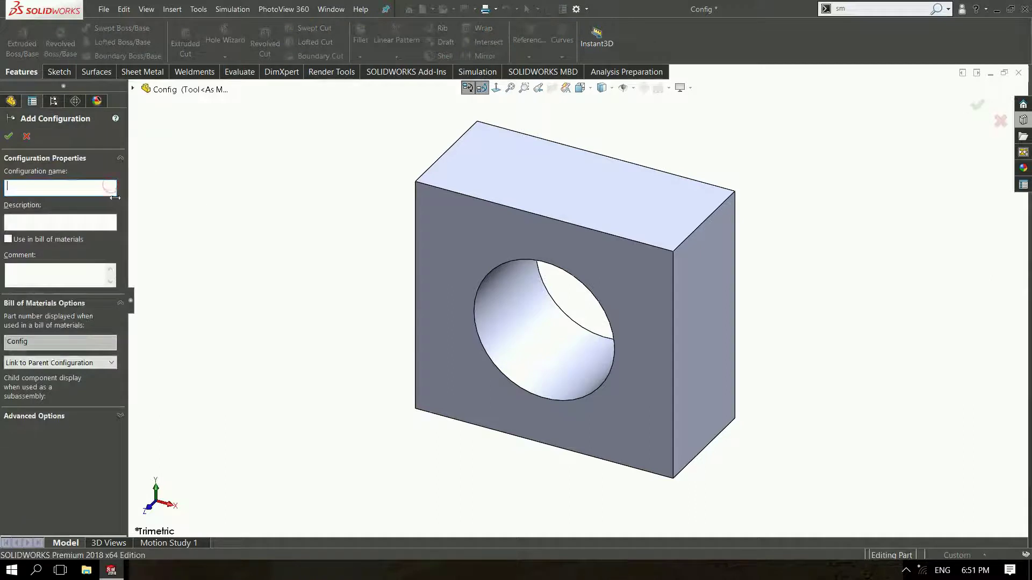
pyautogui.click(9, 136)
pyautogui.click(65, 178)
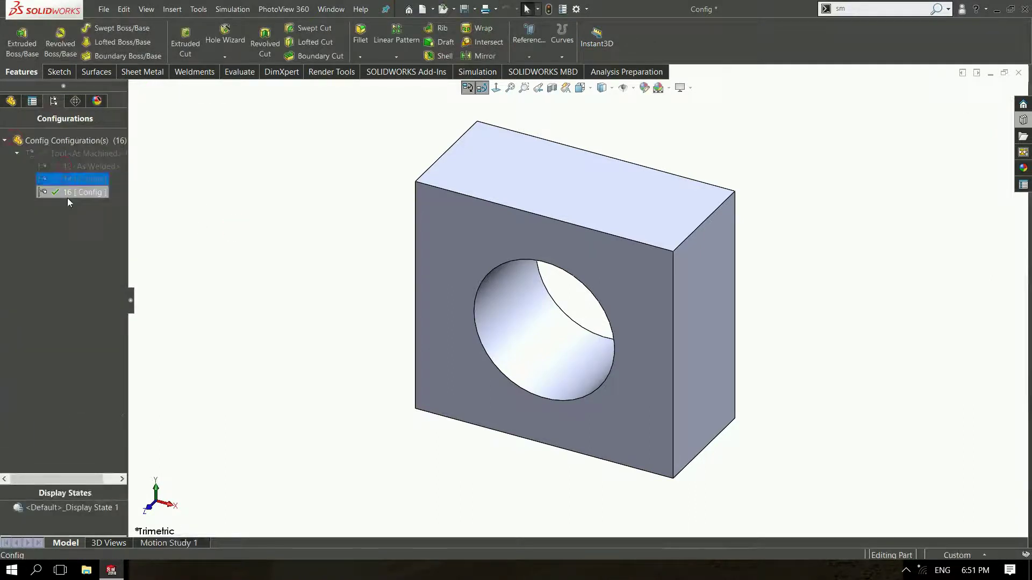
pyautogui.moveTo(65, 179); pyautogui.dragTo(64, 167)
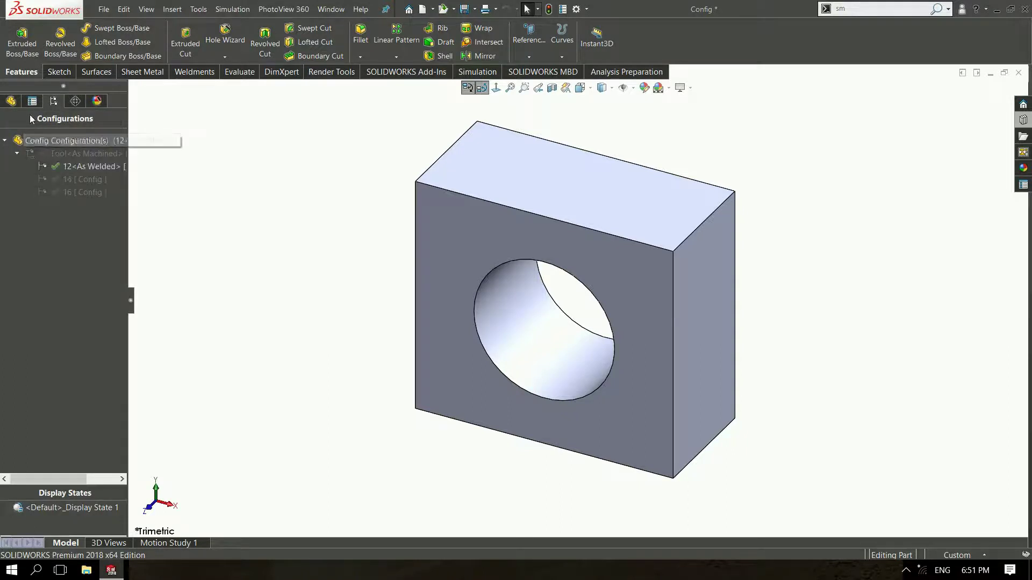
# View Sketch1 Normal To and open the Ø12 hole dimension for editing
pyautogui.click(10, 101)
pyautogui.click(5, 273)
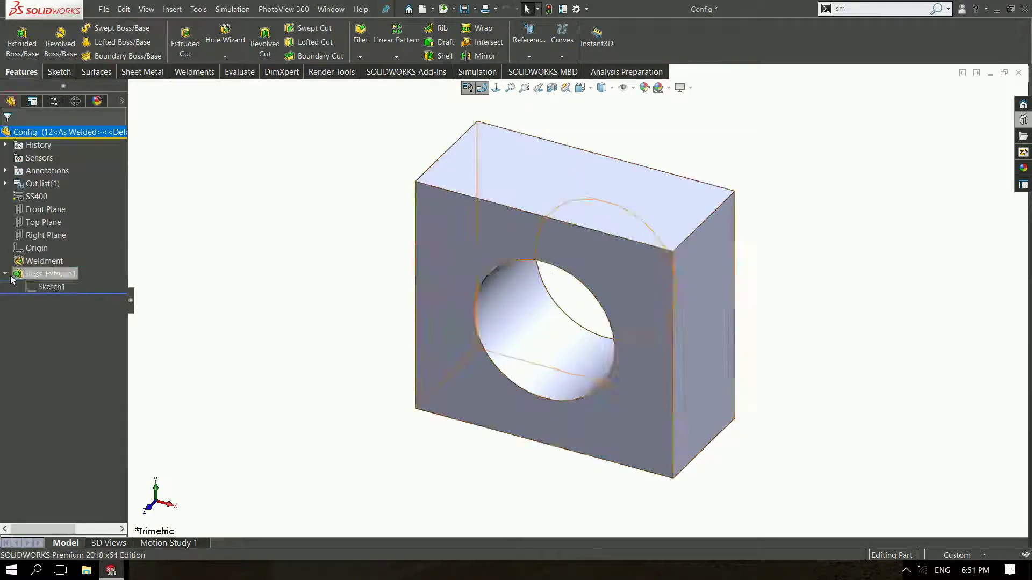
pyautogui.click(48, 287)
pyautogui.click(495, 89)
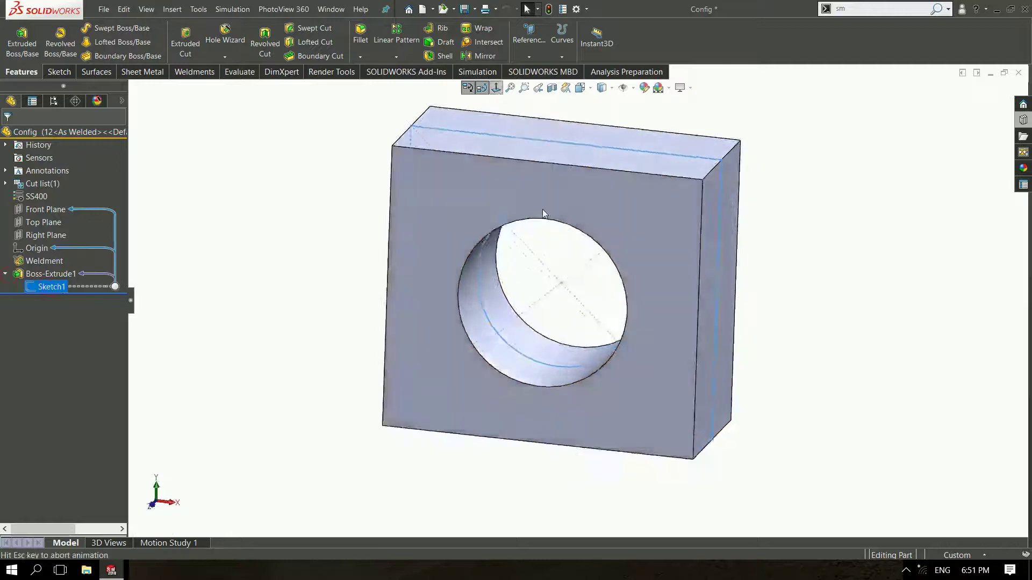
pyautogui.doubleClick(550, 456)
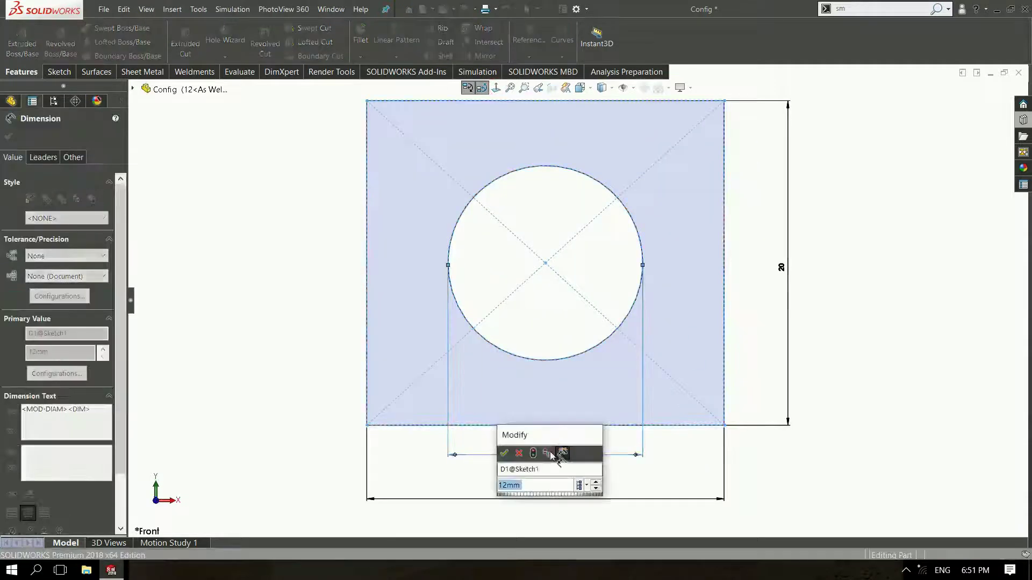
pyautogui.moveTo(517, 431); pyautogui.dragTo(254, 254)
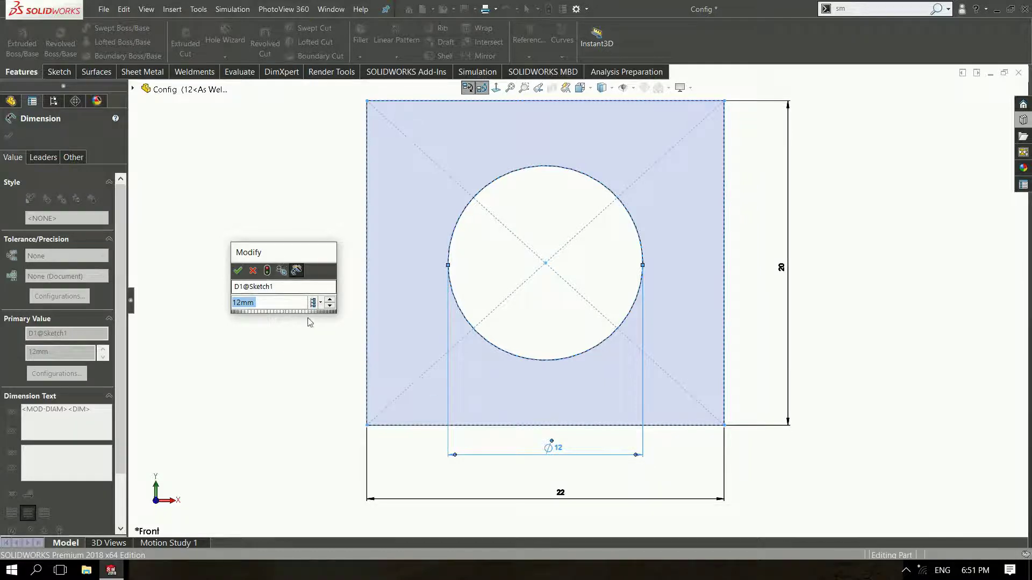
pyautogui.moveTo(271, 255); pyautogui.dragTo(534, 359)
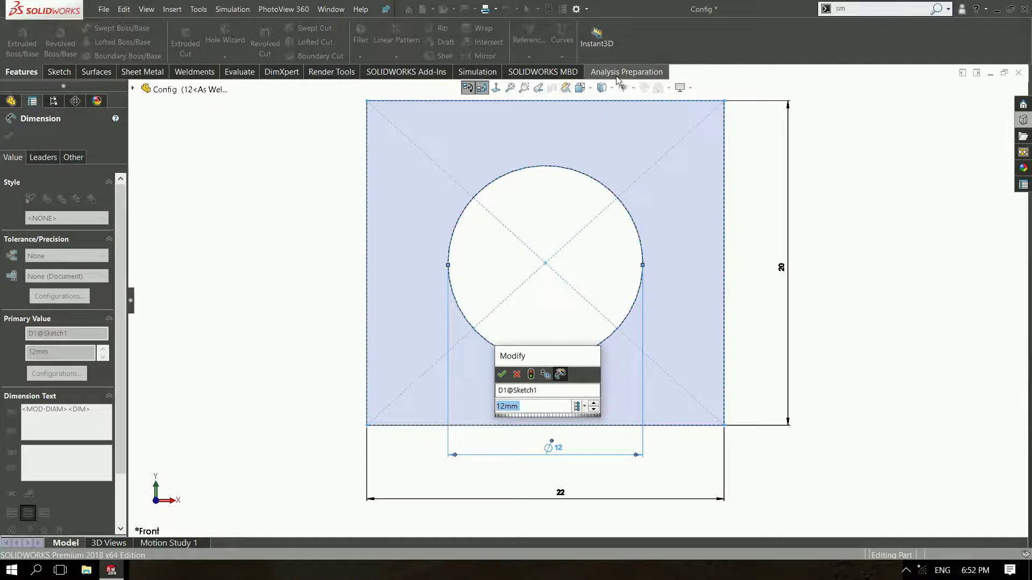
# Apply the 12 mm diameter to This Configuration only and exit the sketch
pyautogui.click(602, 43)
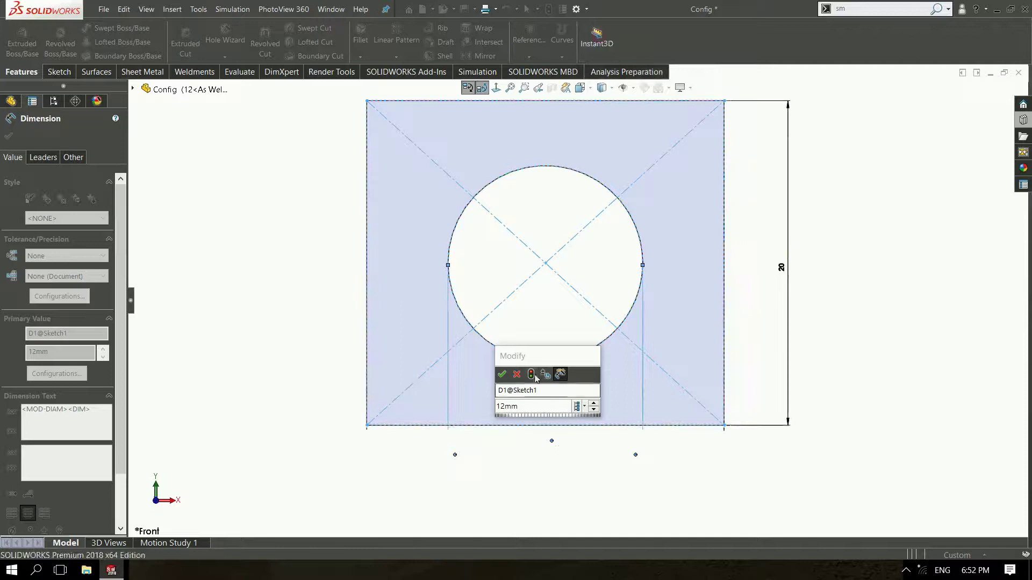
pyautogui.click(583, 407)
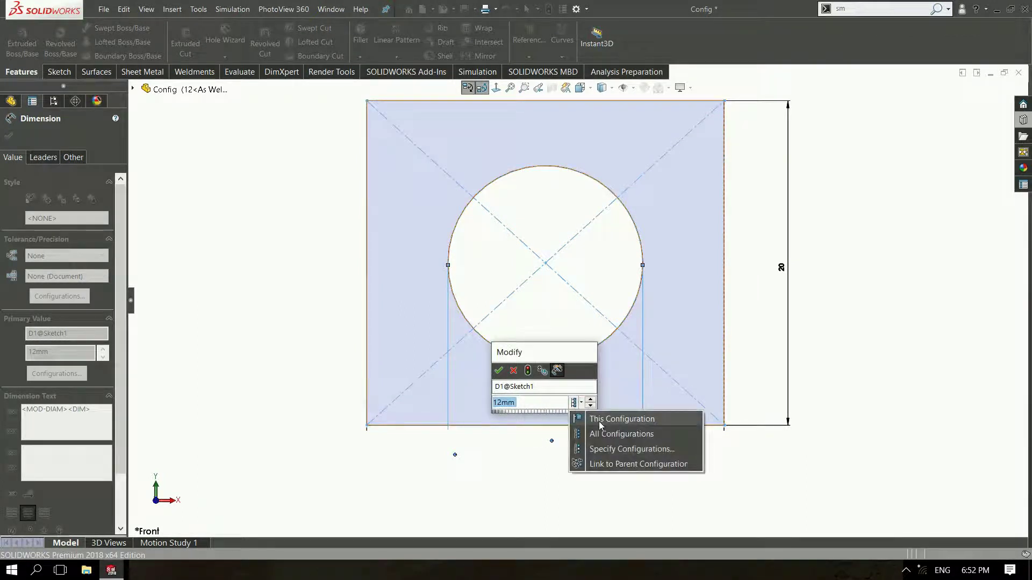
pyautogui.click(599, 422)
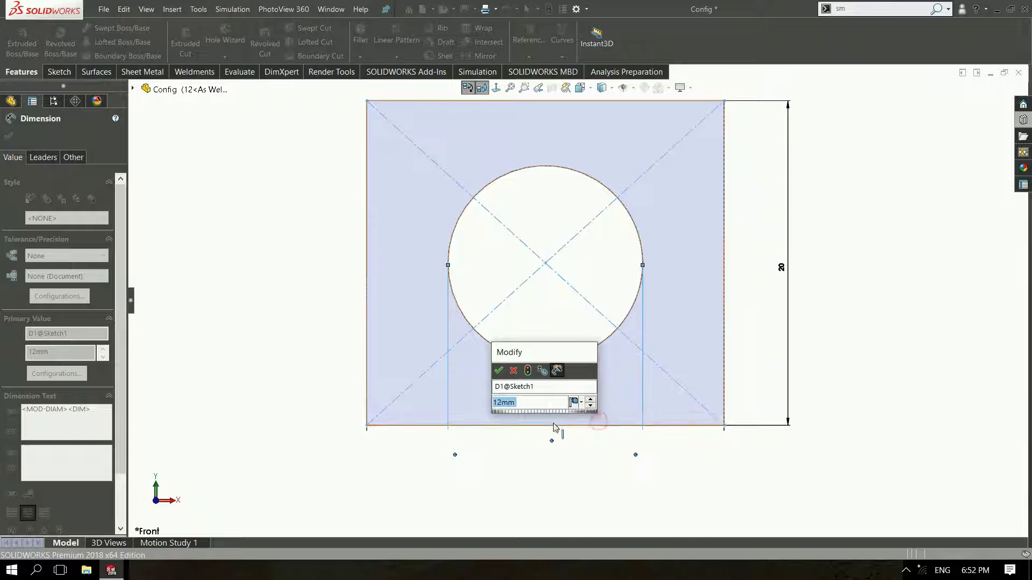
pyautogui.click(583, 406)
pyautogui.click(591, 418)
pyautogui.click(499, 370)
pyautogui.hotkey('ctrl', 'b')
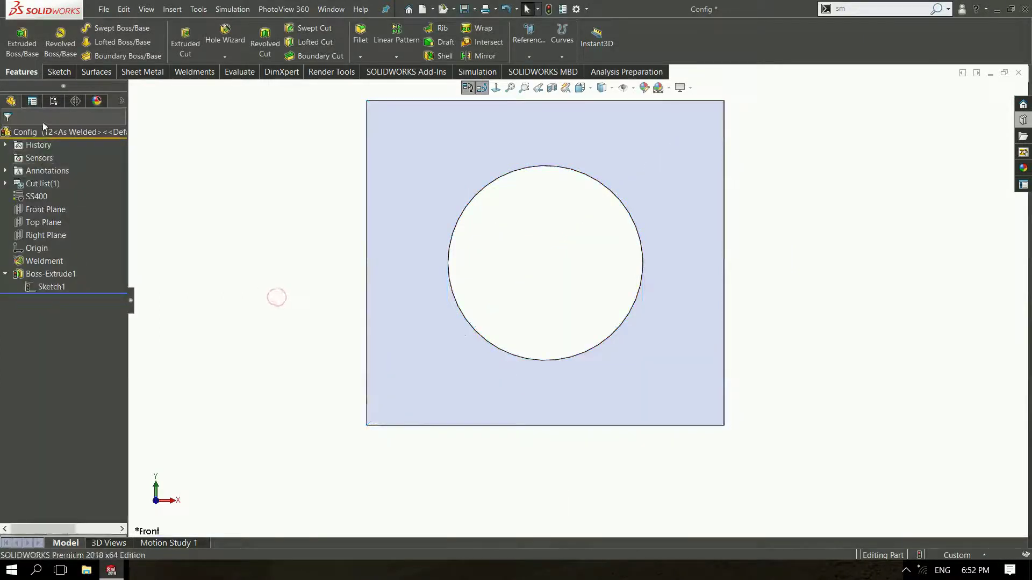
# Activate configuration 14 and display Sketch1's dimensions
pyautogui.click(53, 101)
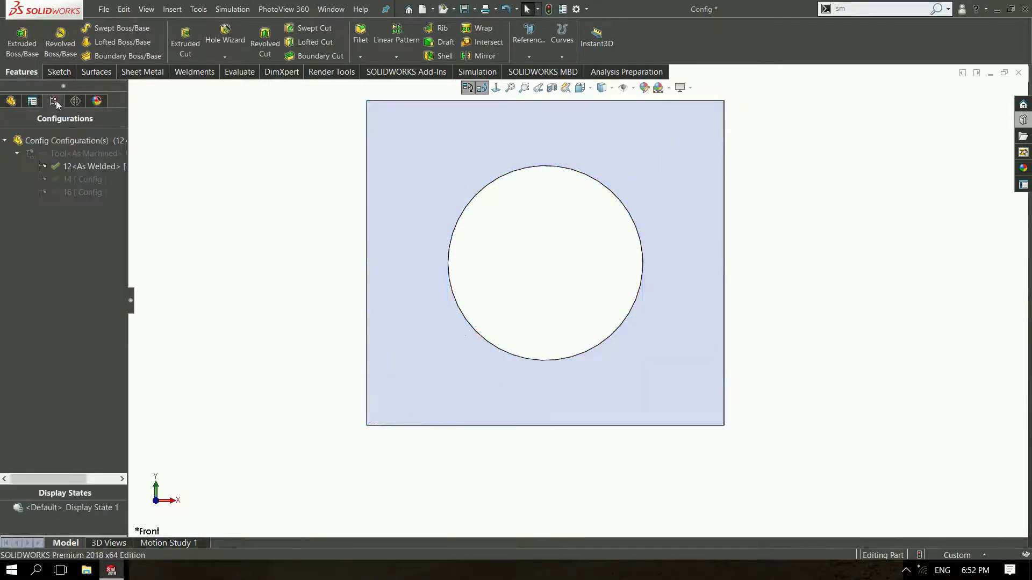
pyautogui.doubleClick(69, 179)
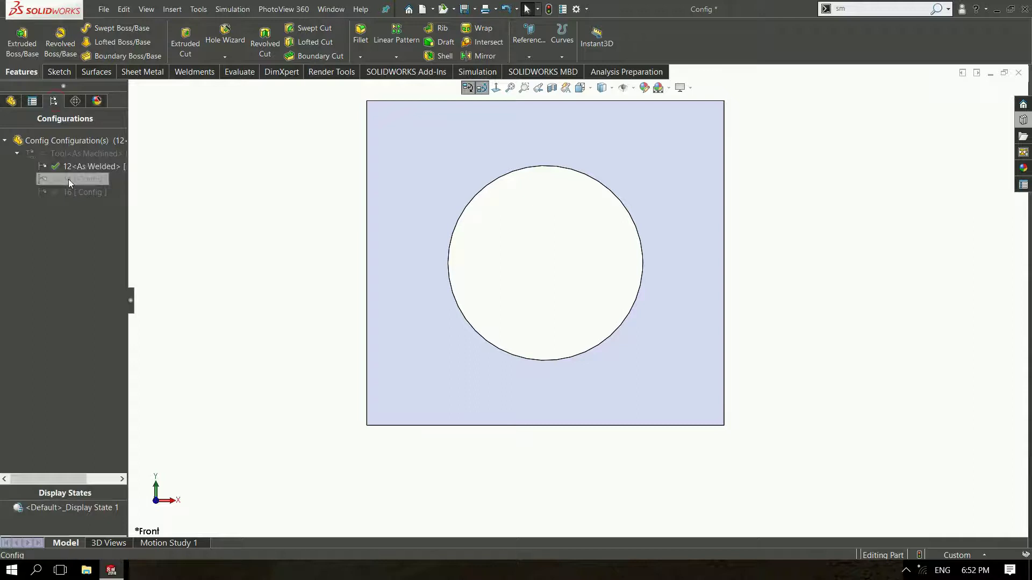
pyautogui.click(12, 102)
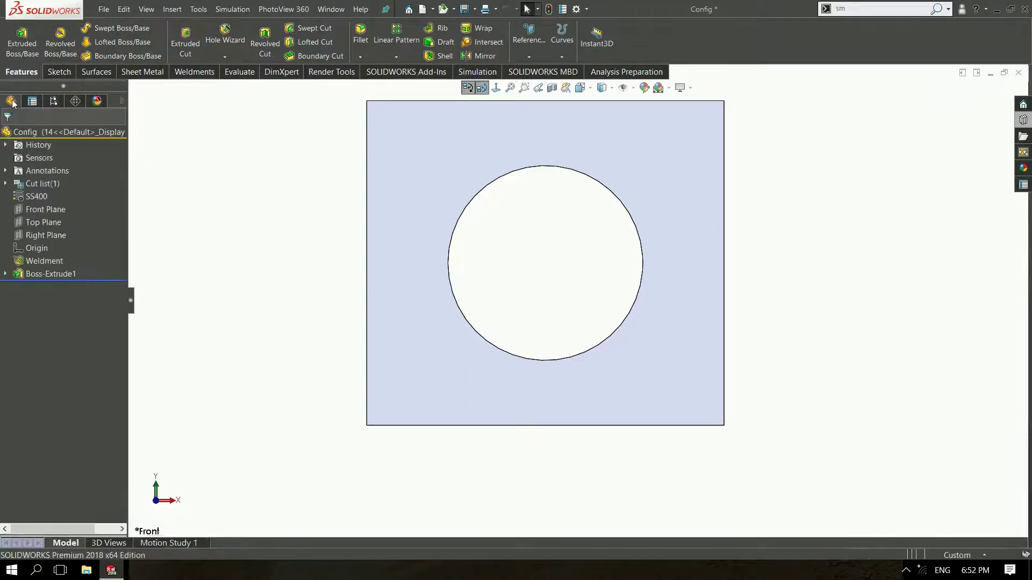
pyautogui.click(5, 274)
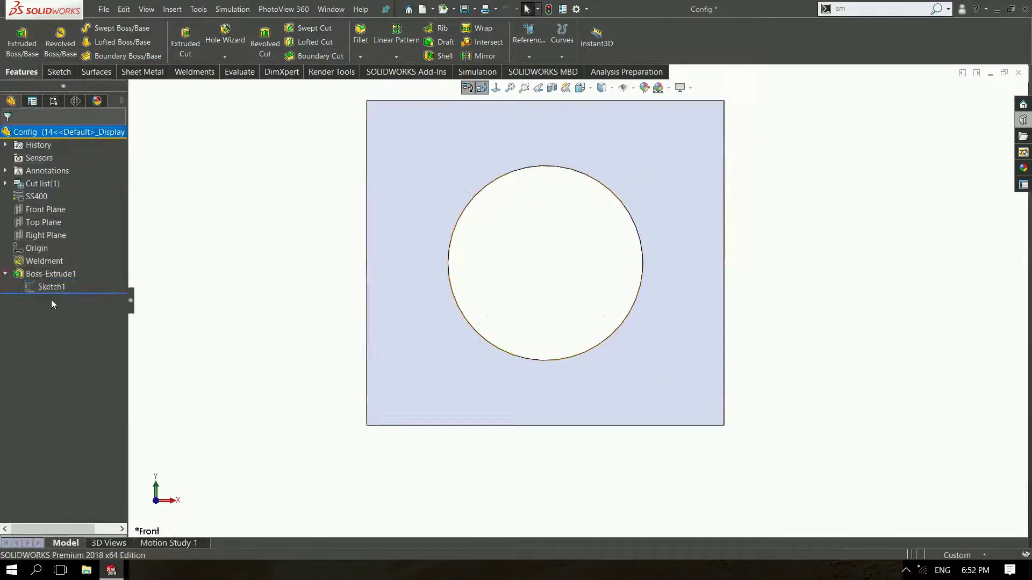
pyautogui.click(48, 288)
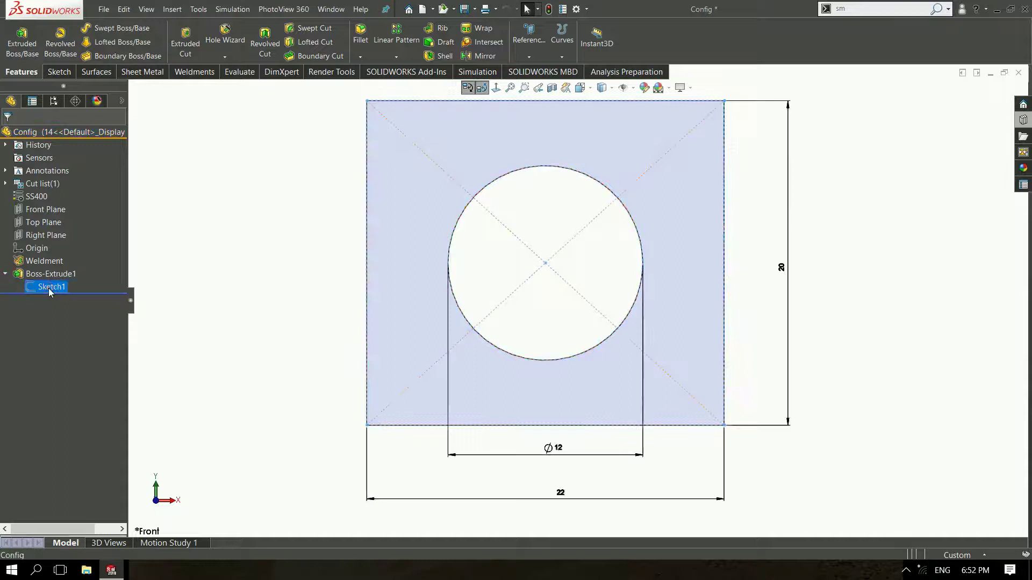
# Change the hole diameter to 14 mm for This Configuration only
pyautogui.doubleClick(557, 452)
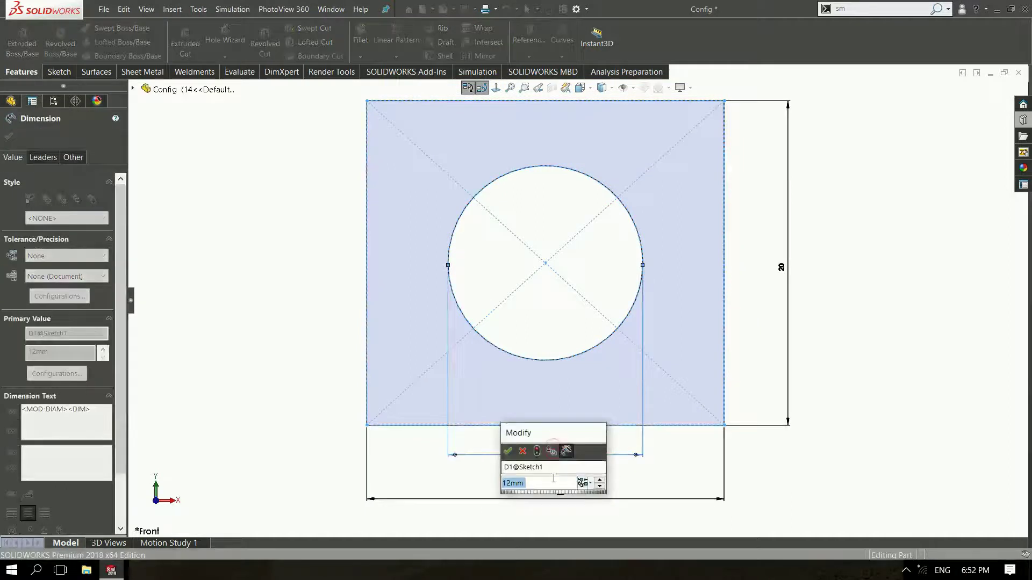
pyautogui.click(589, 486)
pyautogui.click(608, 504)
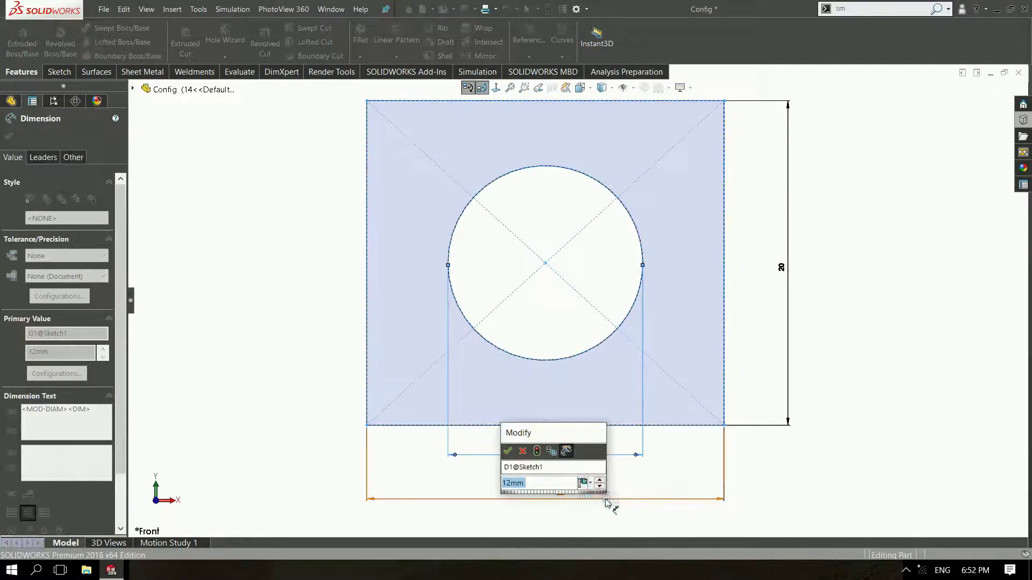
pyautogui.write('14')
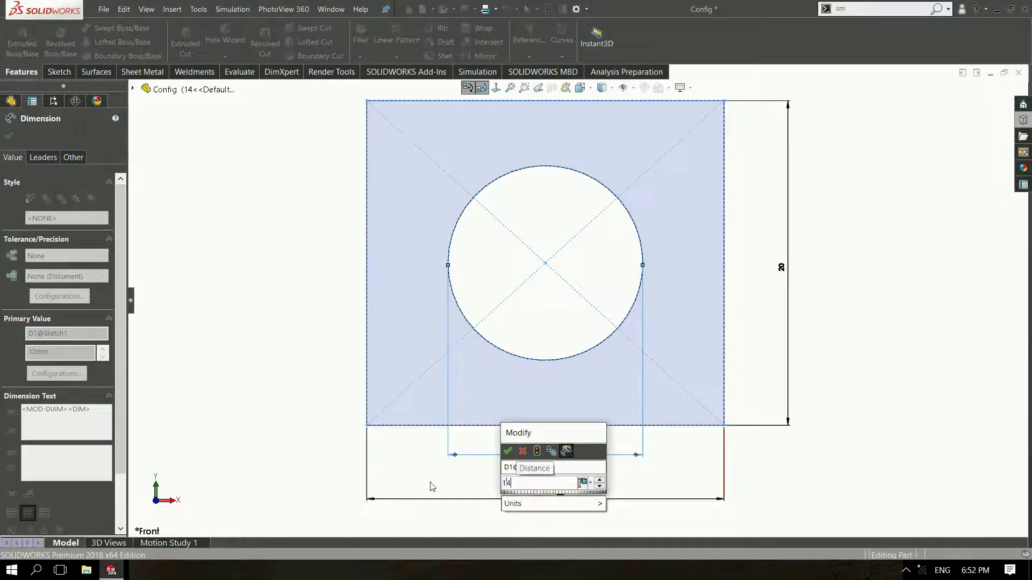
pyautogui.press('Down')
pyautogui.click(539, 453)
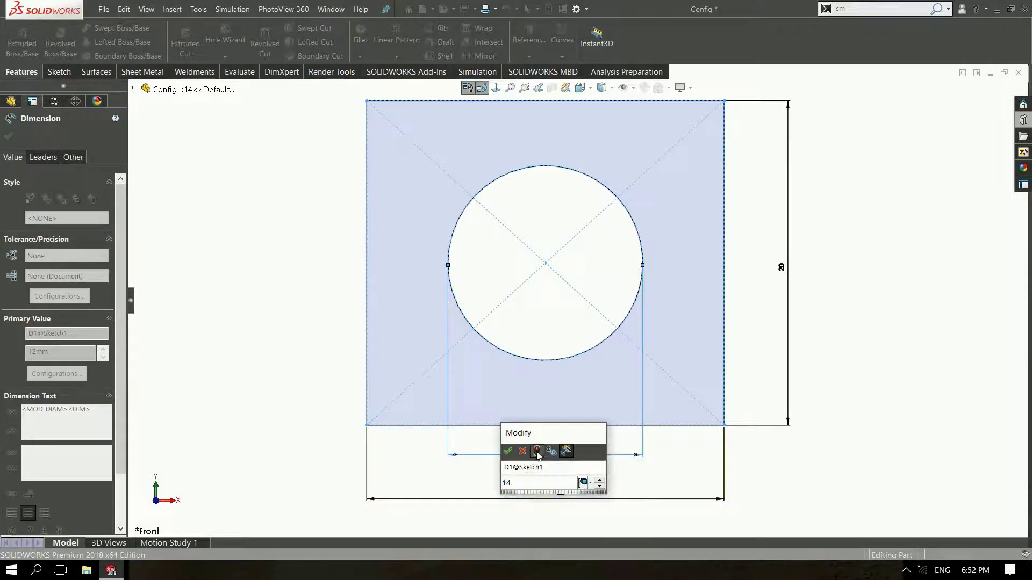
pyautogui.click(537, 452)
pyautogui.click(507, 452)
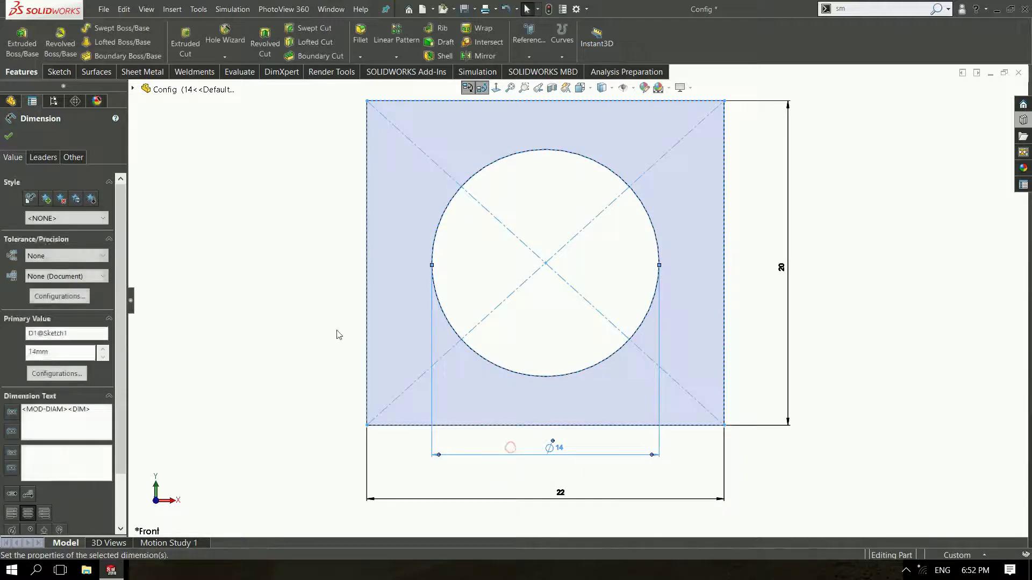
pyautogui.click(318, 329)
# Activate configuration 16 and show Sketch1's dimensions under the extrusion
pyautogui.click(59, 100)
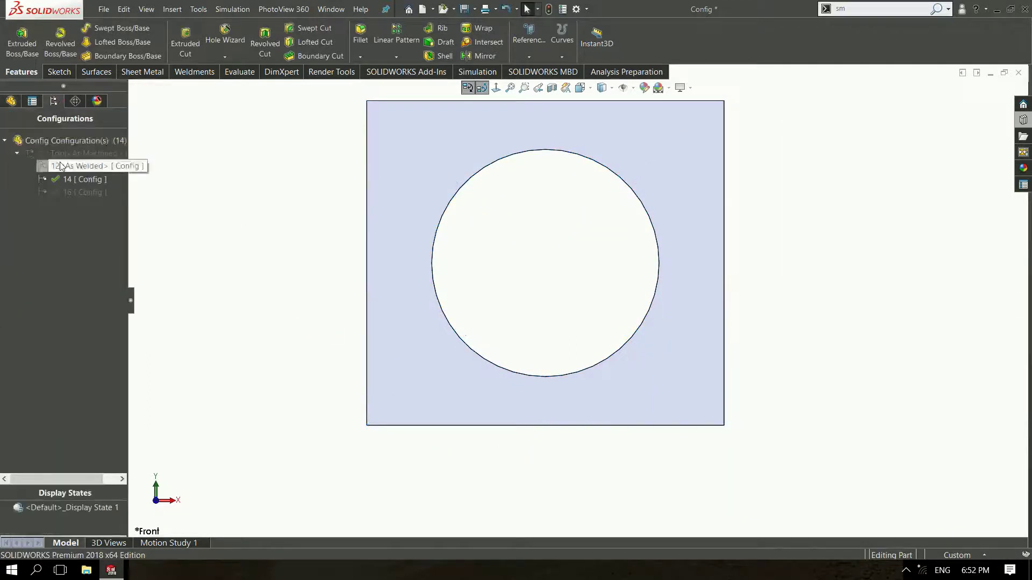
pyautogui.doubleClick(66, 193)
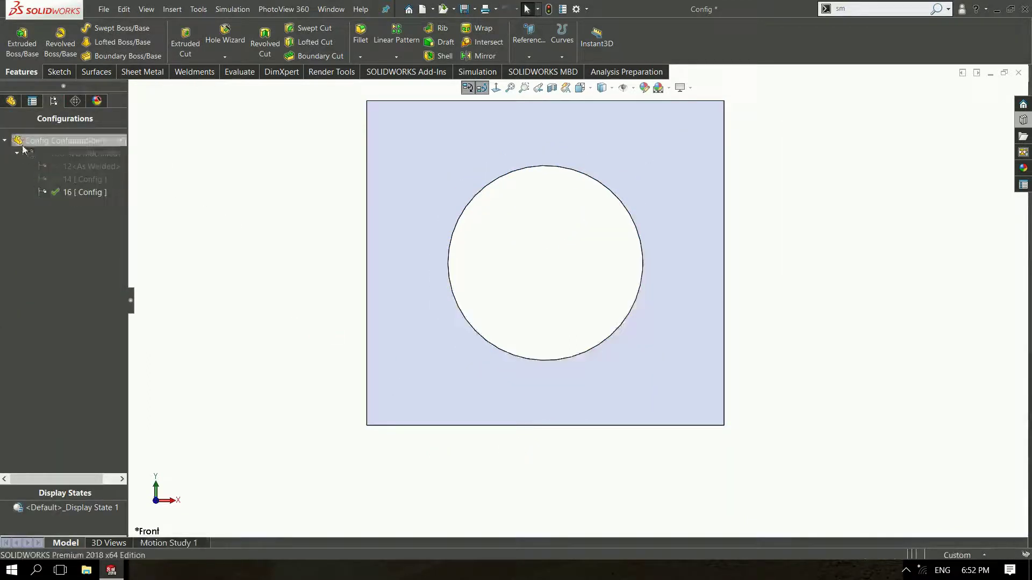
pyautogui.click(11, 101)
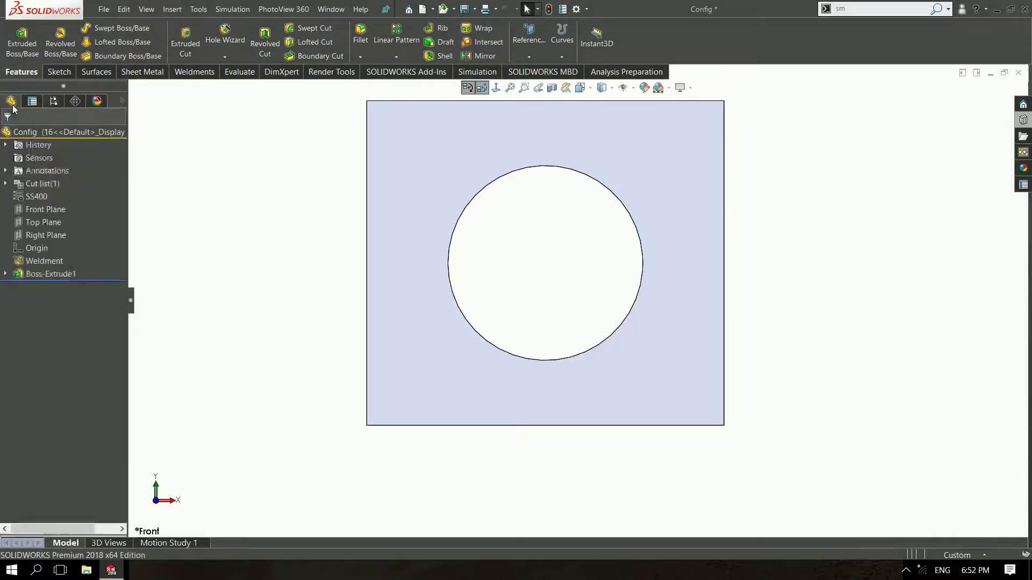
pyautogui.click(6, 274)
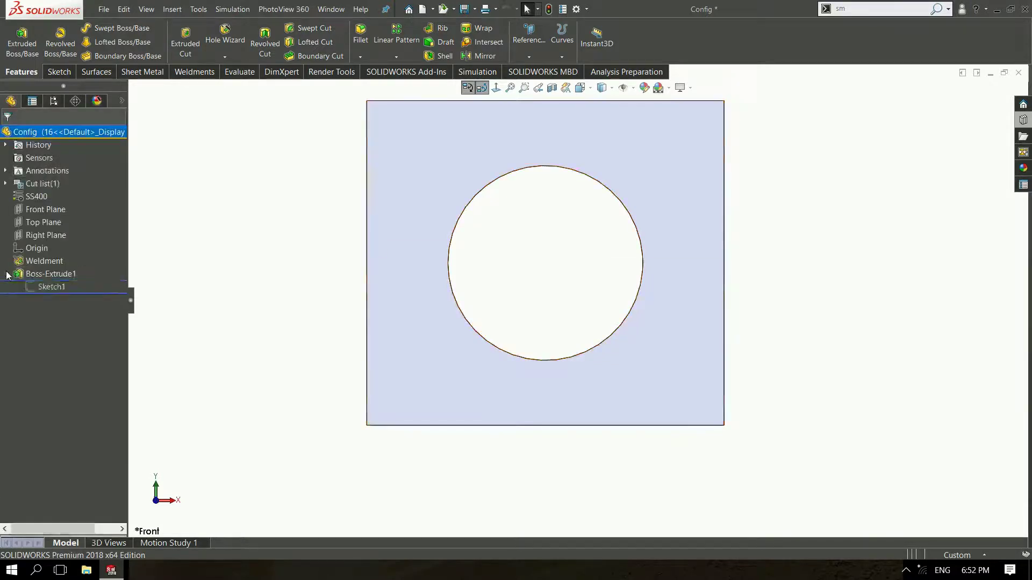
pyautogui.click(40, 288)
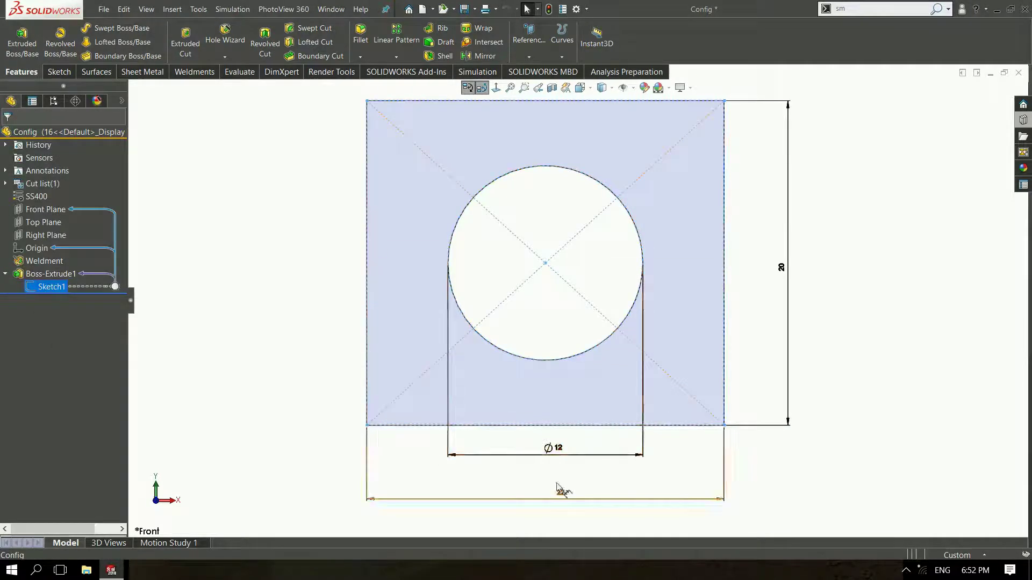
# Change the Ø12 hole diameter to 16 for this configuration only, then fit the view
pyautogui.doubleClick(549, 452)
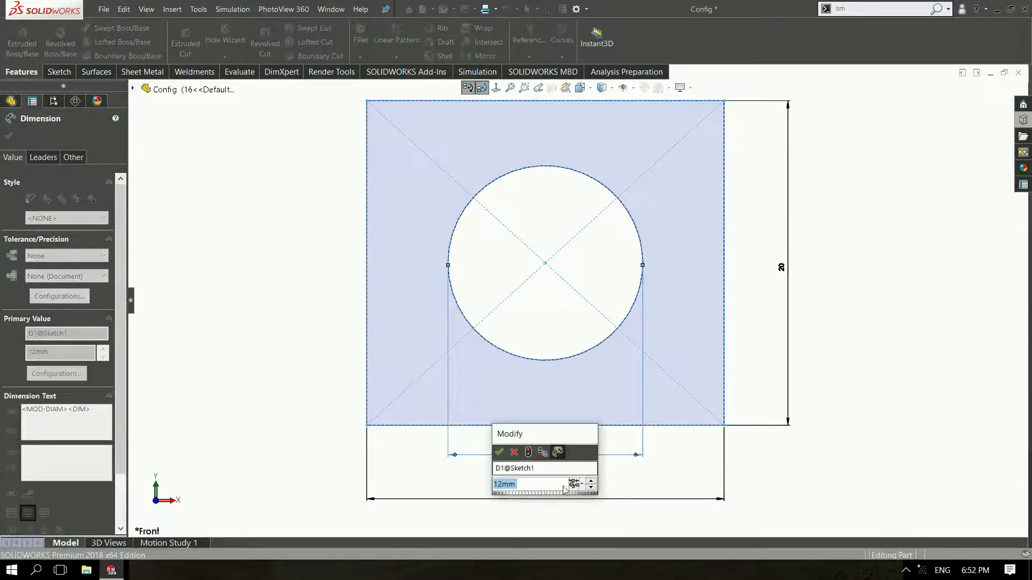
pyautogui.write('16')
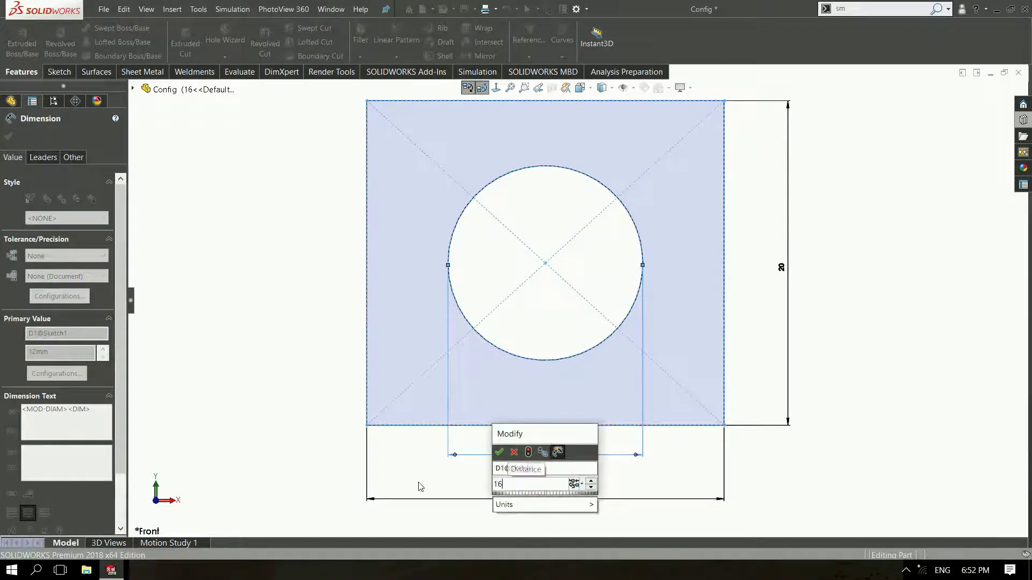
pyautogui.rightClick(549, 493)
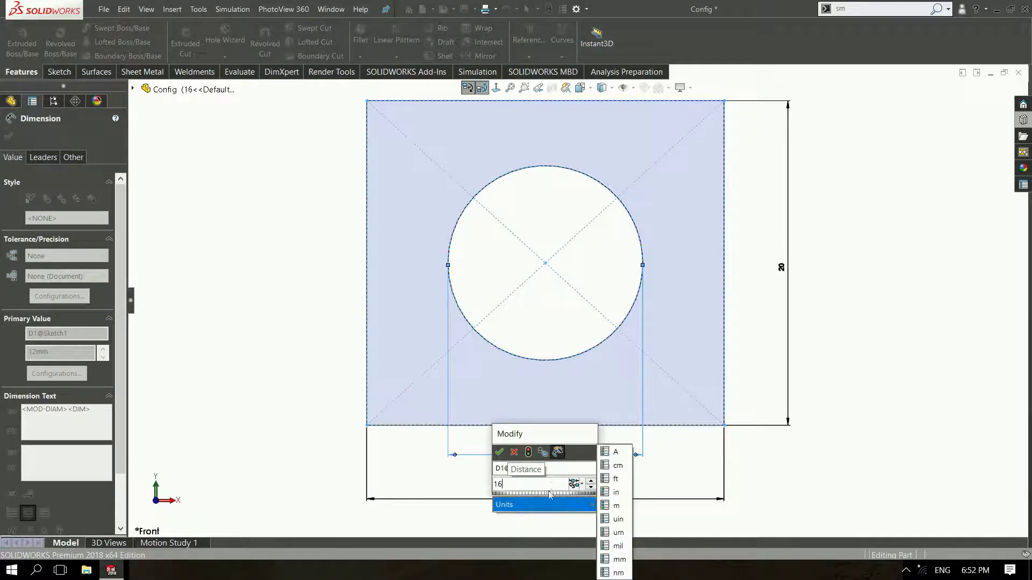
pyautogui.click(575, 483)
pyautogui.click(599, 499)
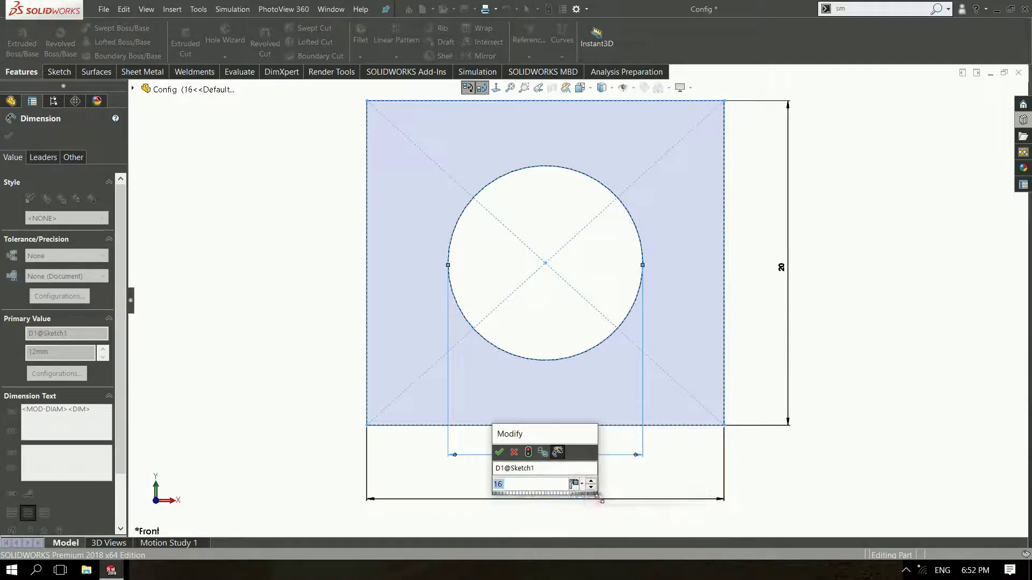
pyautogui.click(528, 452)
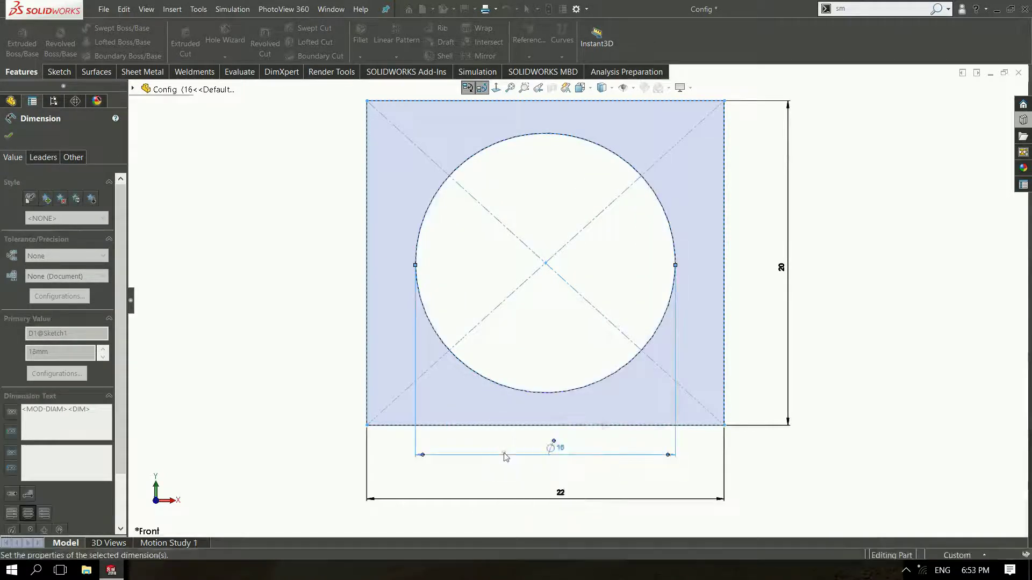
pyautogui.click(229, 340)
pyautogui.press('f')
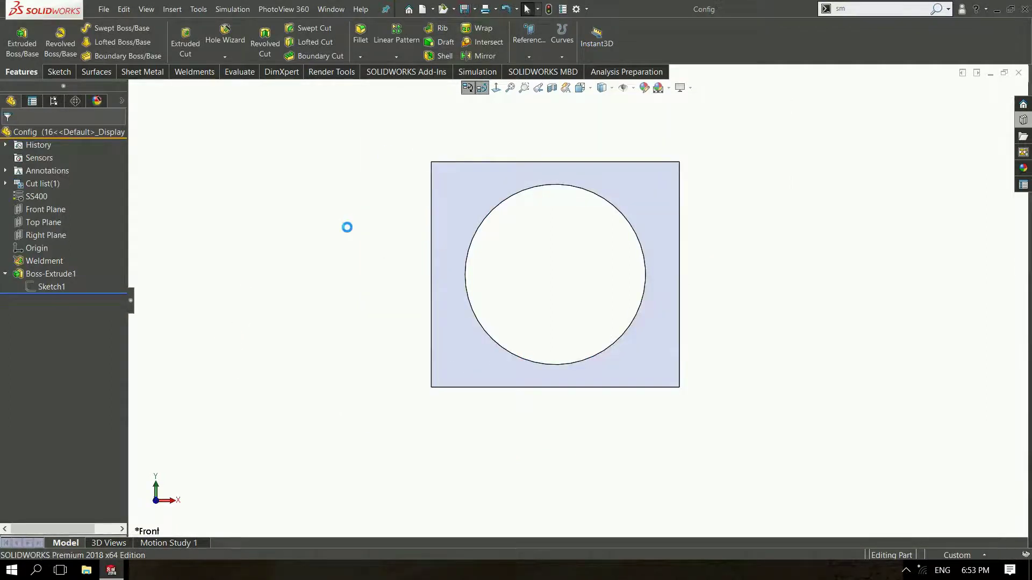
# Rebuild, then cycle configurations 12, 14 and 16 and orbit to compare hole sizes
pyautogui.click(53, 100)
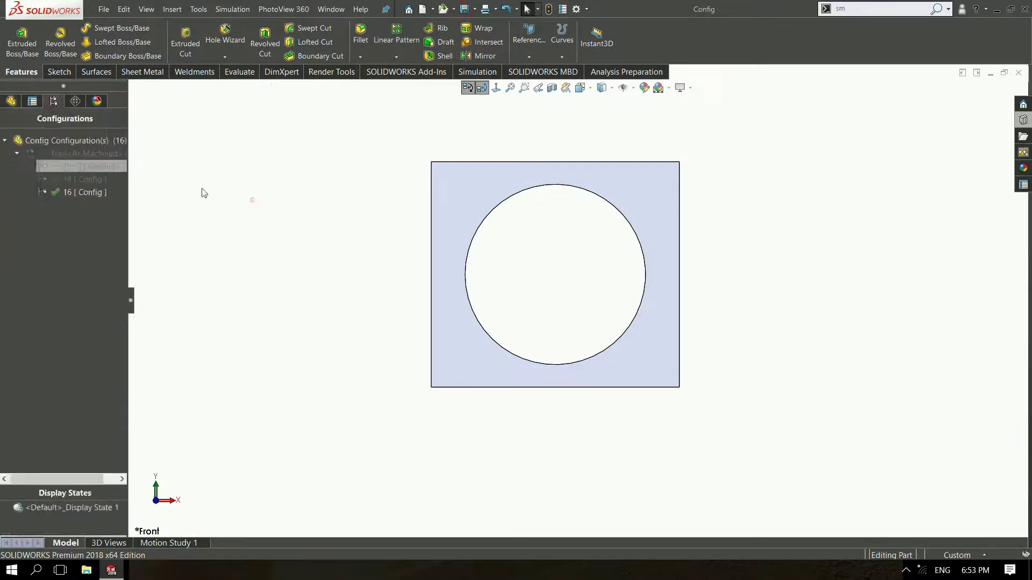
pyautogui.doubleClick(75, 166)
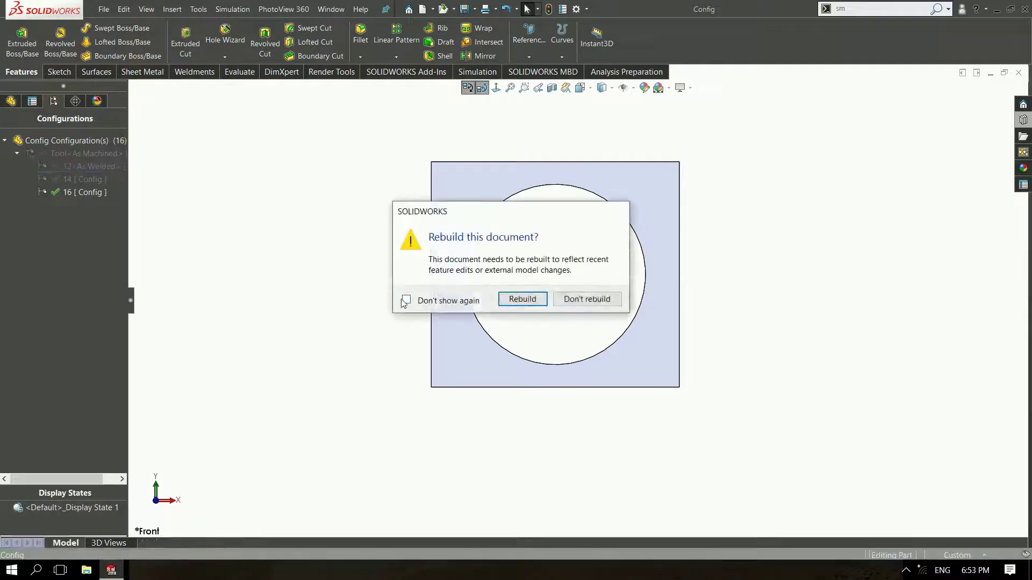
pyautogui.click(541, 305)
pyautogui.doubleClick(78, 179)
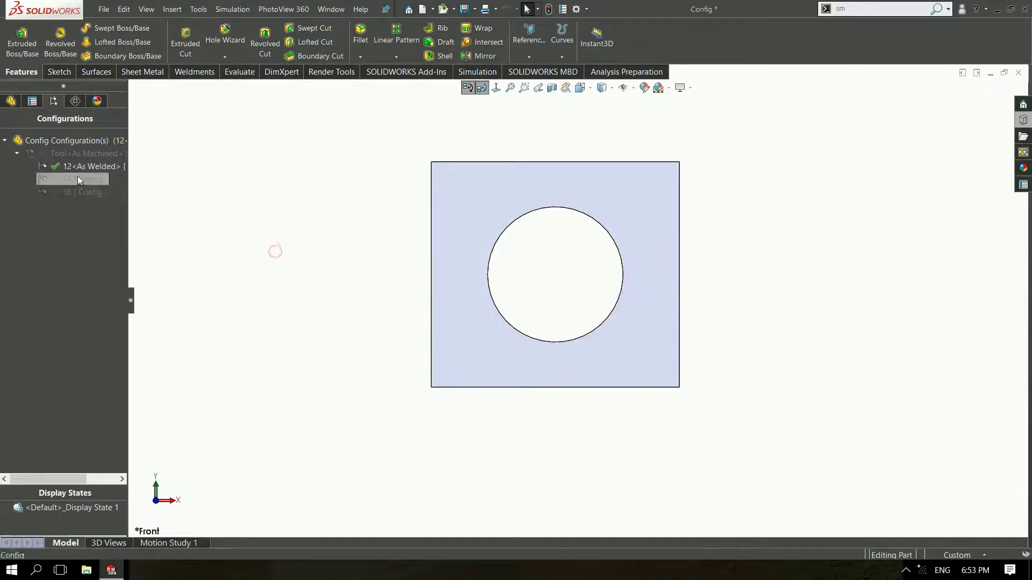
pyautogui.doubleClick(82, 166)
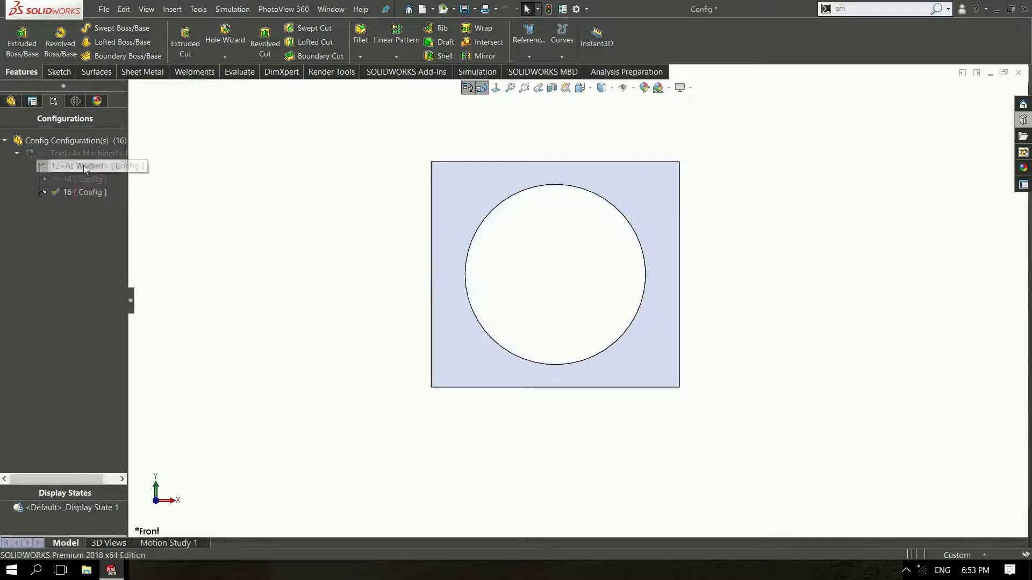
pyautogui.doubleClick(76, 179)
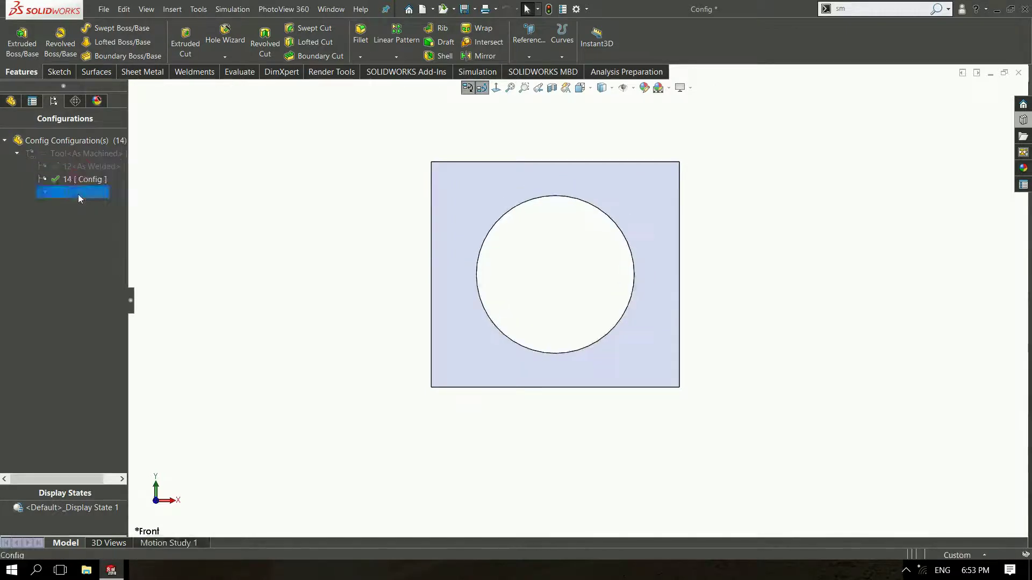
pyautogui.doubleClick(80, 166)
pyautogui.doubleClick(79, 180)
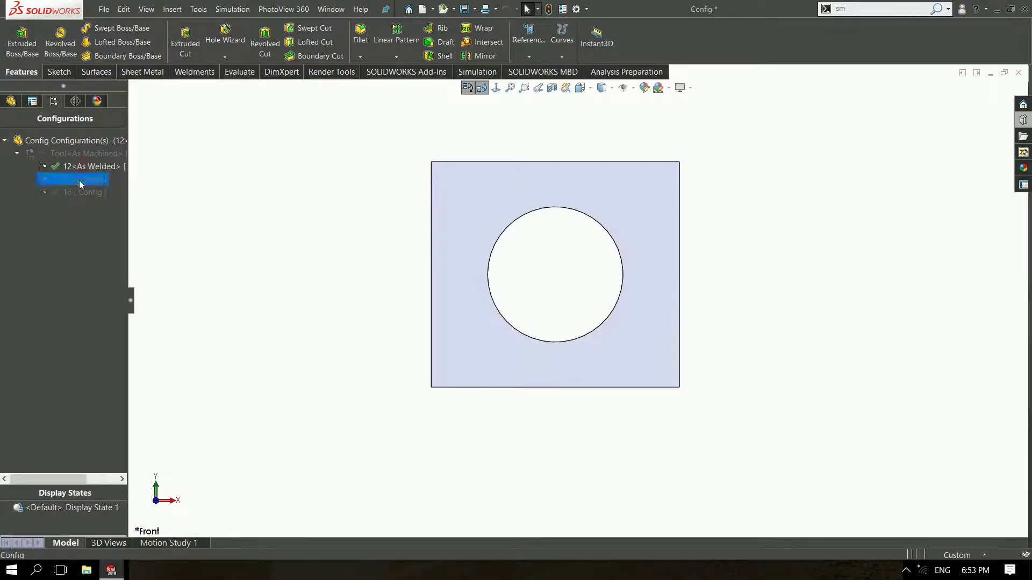
pyautogui.doubleClick(77, 193)
pyautogui.moveTo(326, 223)
pyautogui.mouseDown(button='middle')
pyautogui.moveTo(387, 292)
pyautogui.moveTo(385, 259)
pyautogui.moveTo(417, 230)
pyautogui.moveTo(439, 244)
pyautogui.mouseUp(button='middle')
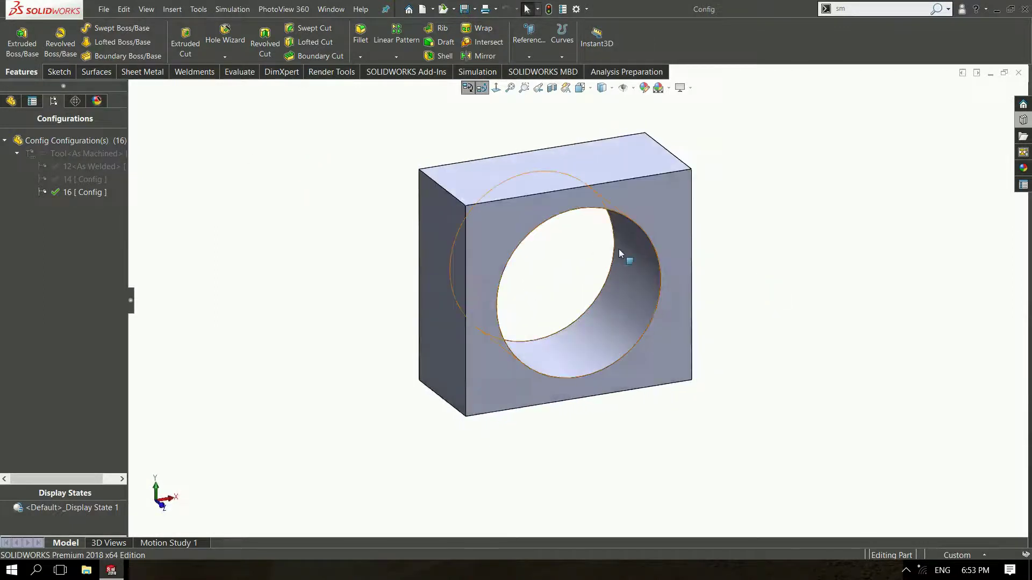
# Close the part and create a new assembly with the Config part placed in it
pyautogui.click(1018, 74)
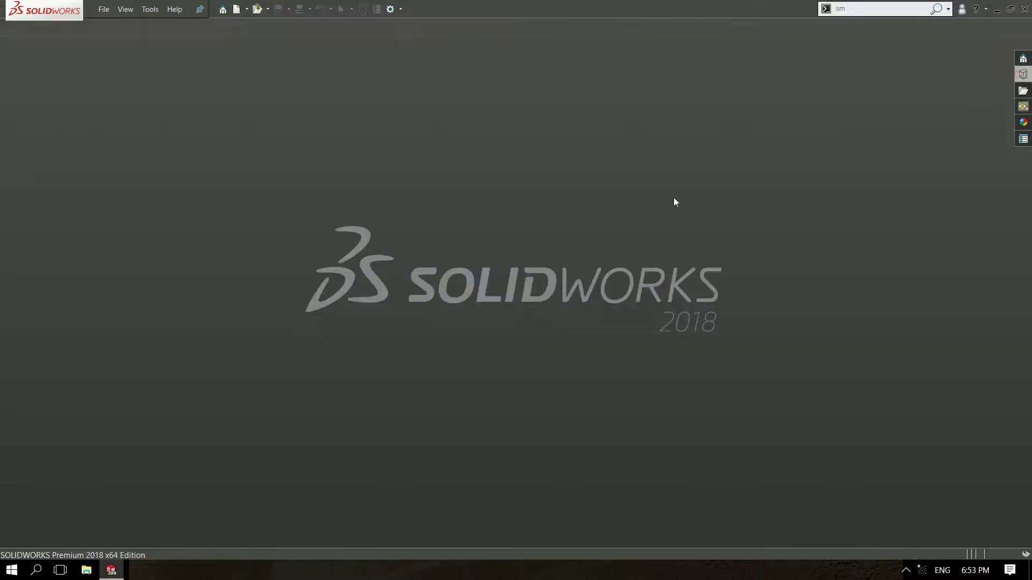
pyautogui.click(236, 9)
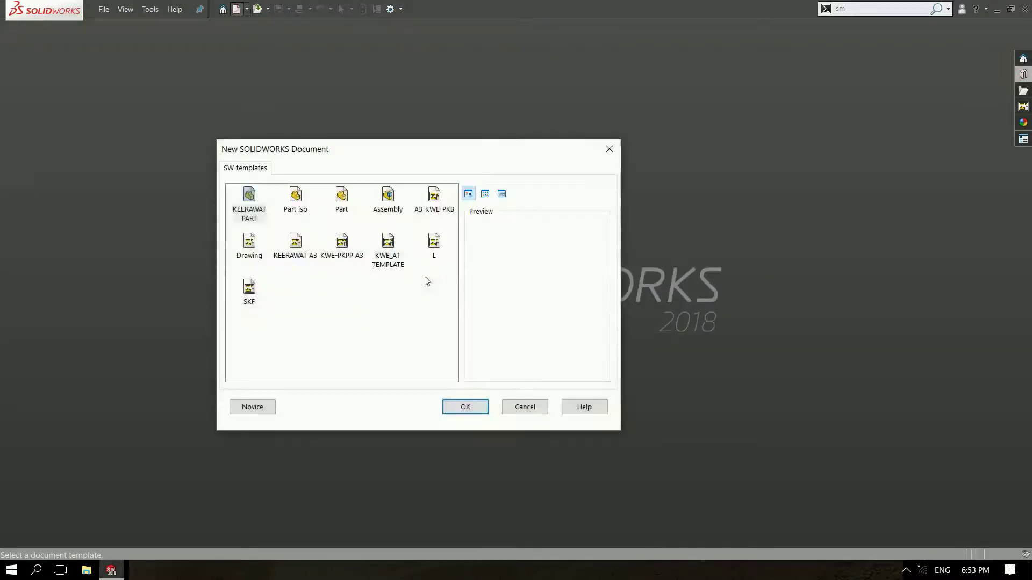
pyautogui.doubleClick(386, 200)
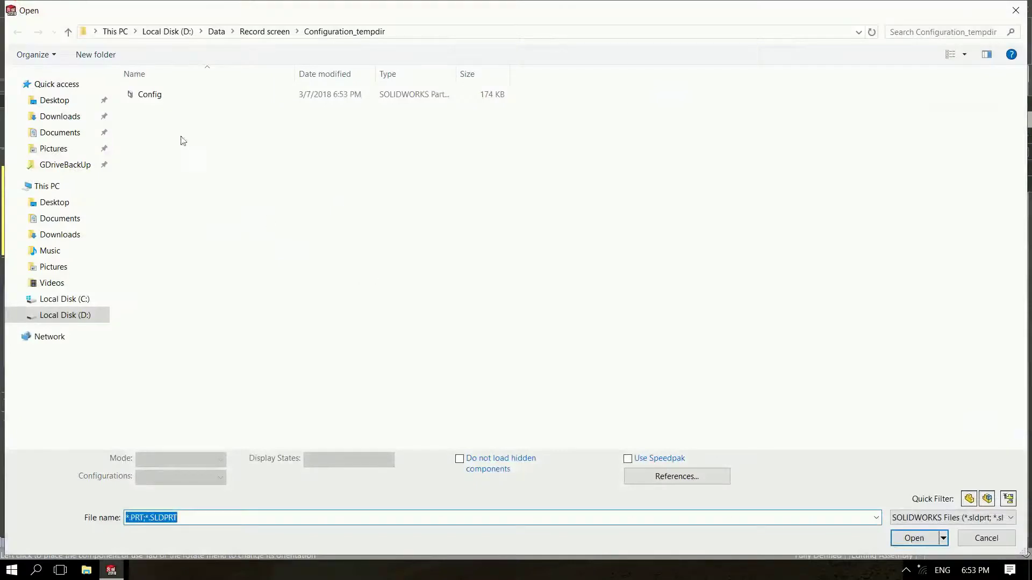
pyautogui.doubleClick(154, 94)
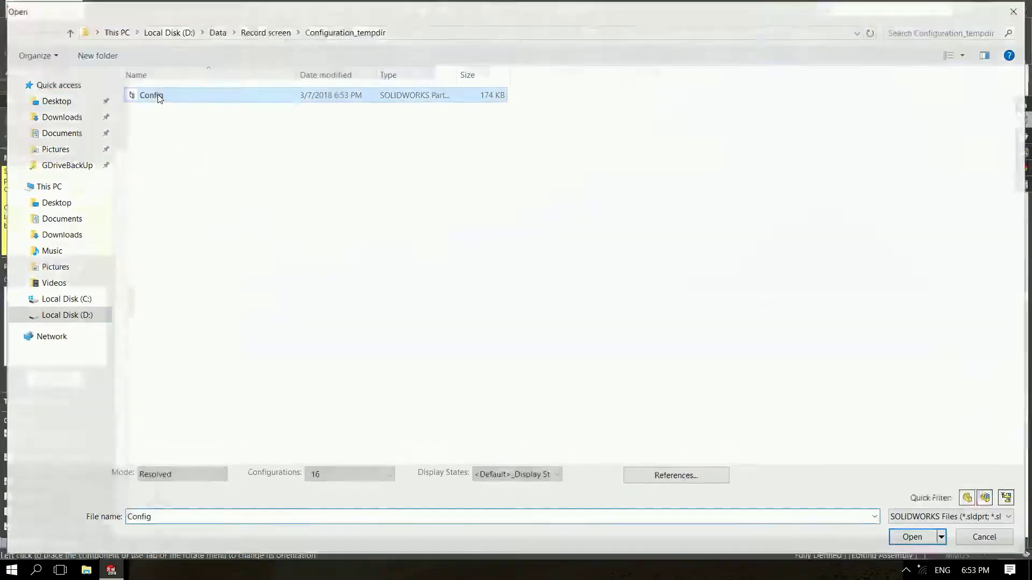
pyautogui.click(434, 299)
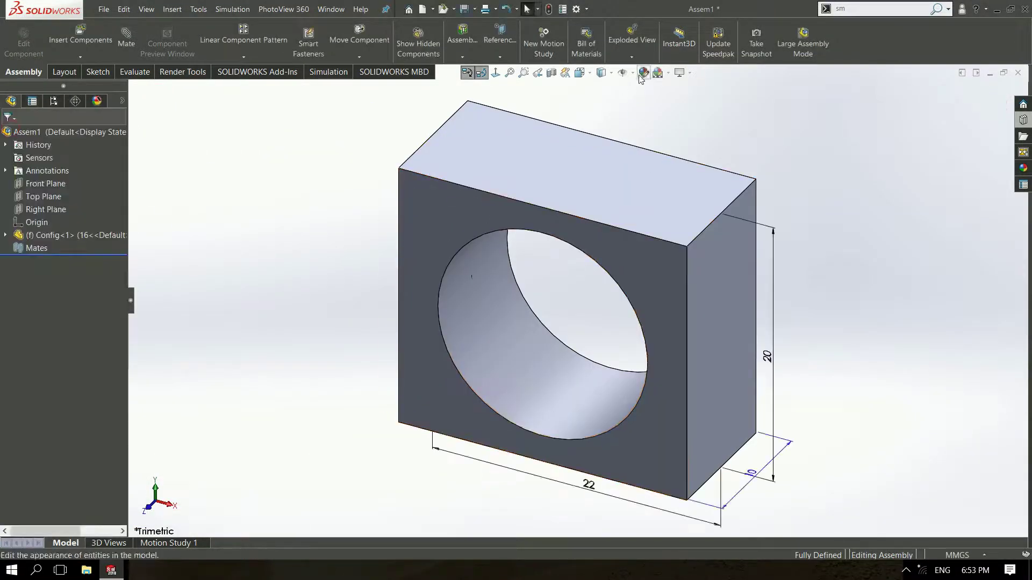
# Hide the model dimensions and fit the whole block in view
pyautogui.click(632, 72)
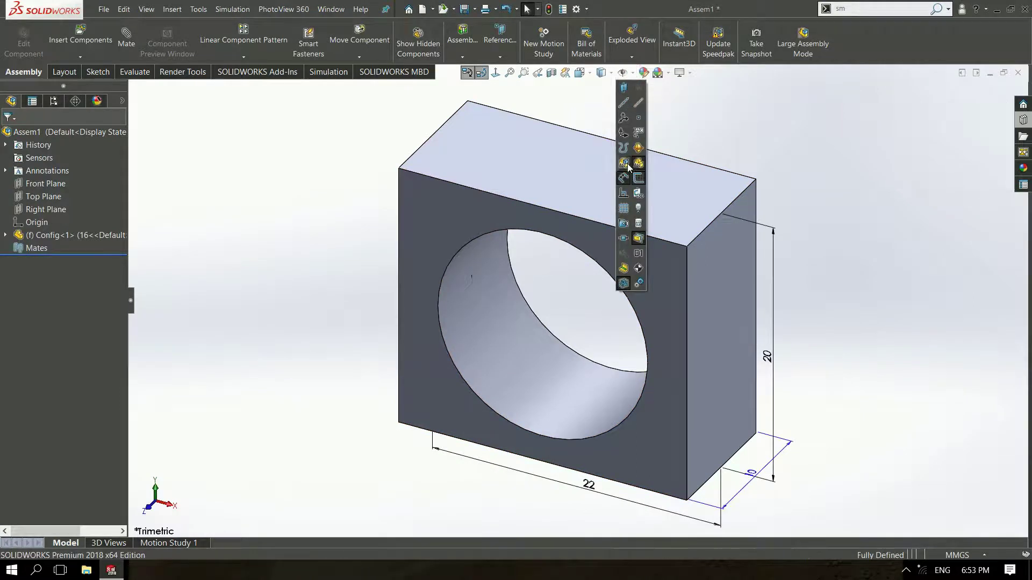
pyautogui.click(638, 178)
pyautogui.press('f')
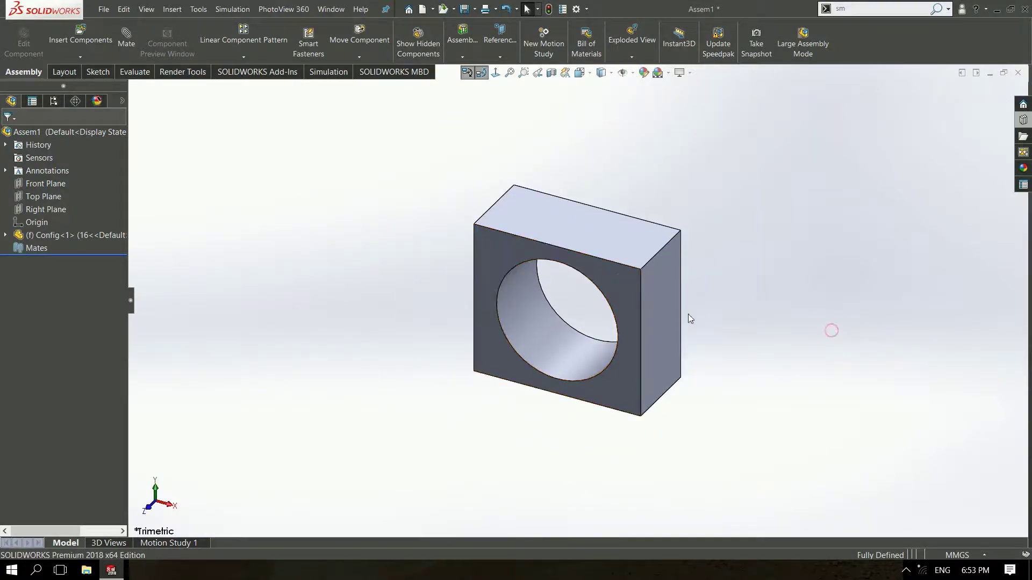
pyautogui.click(623, 288)
pyautogui.click(803, 377)
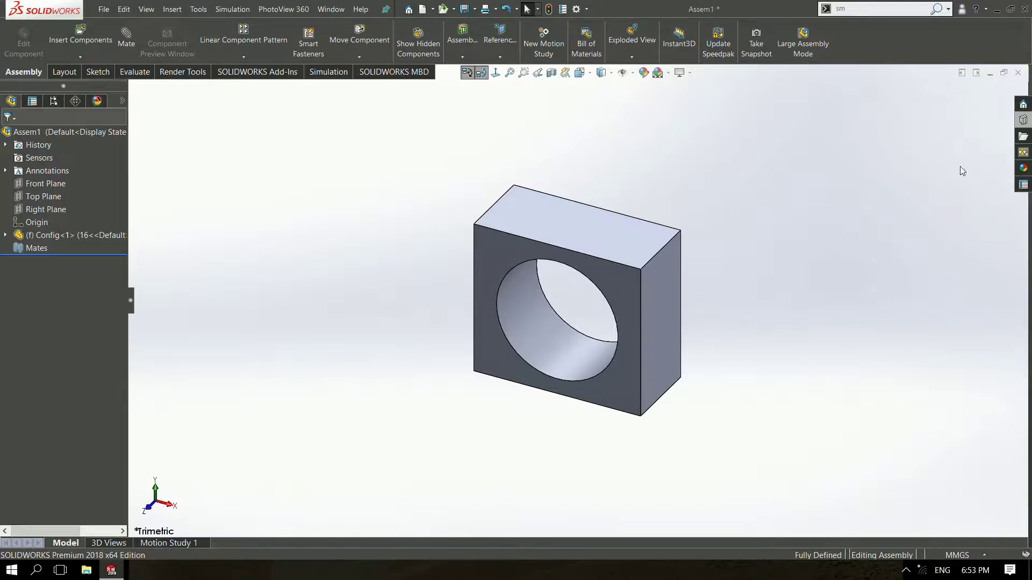
# Drag SNL_509 from Design Library CONVEYORS > BEARING > 40 into the assembly
pyautogui.click(944, 173)
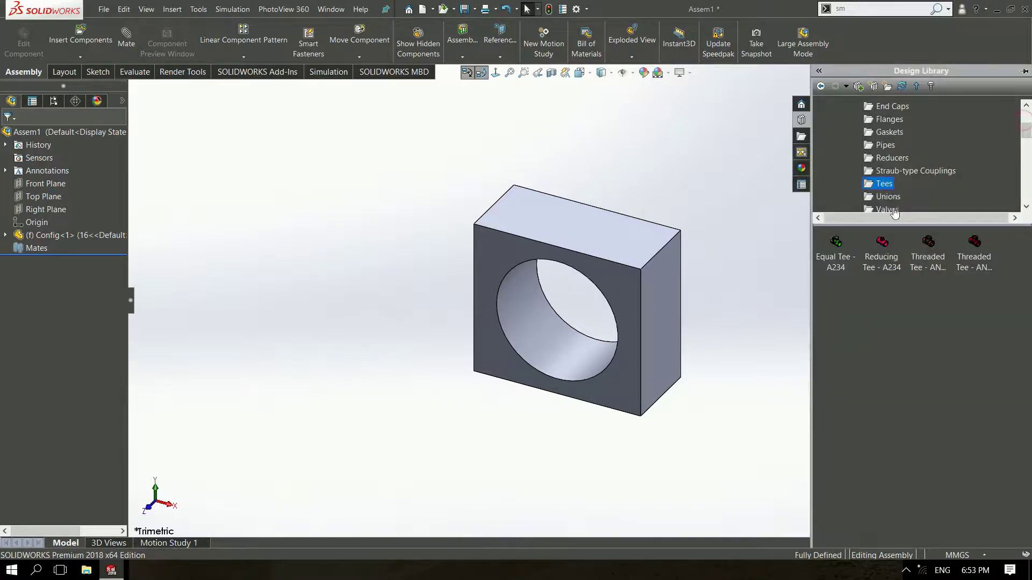
pyautogui.scroll(1, 894, 177)
pyautogui.scroll(1, 871, 161)
pyautogui.click(849, 133)
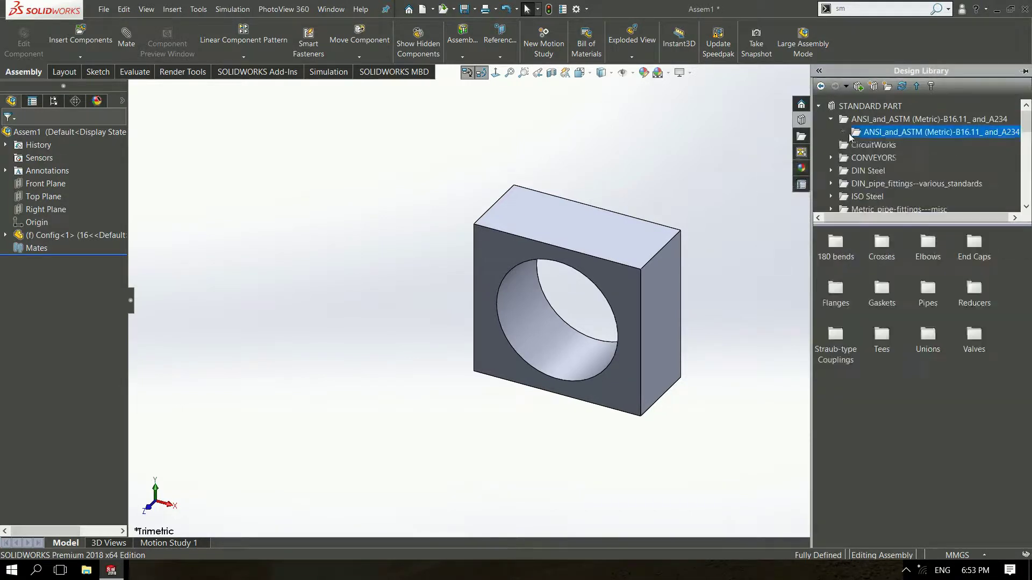
pyautogui.doubleClick(873, 158)
pyautogui.click(875, 157)
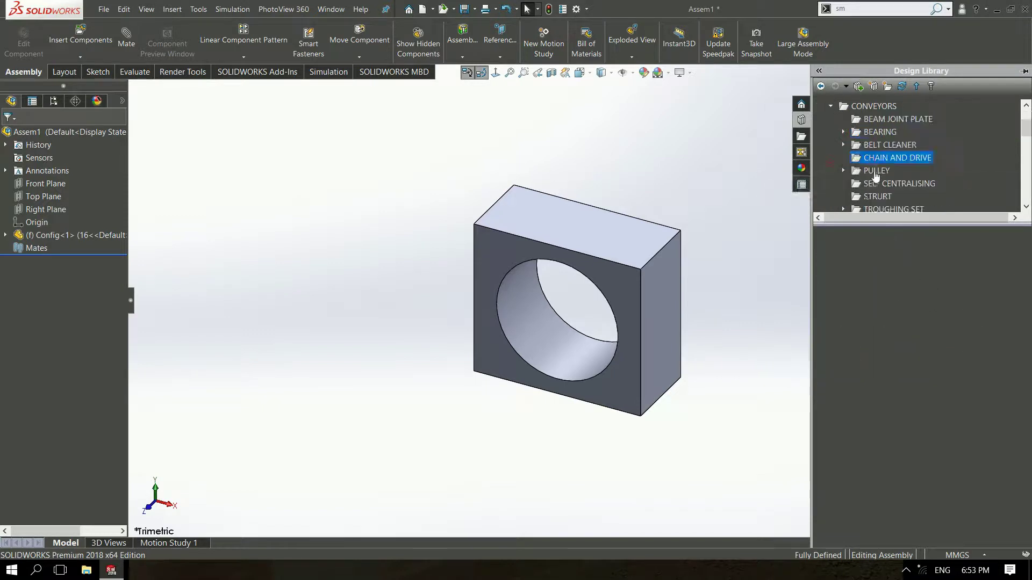
pyautogui.click(873, 146)
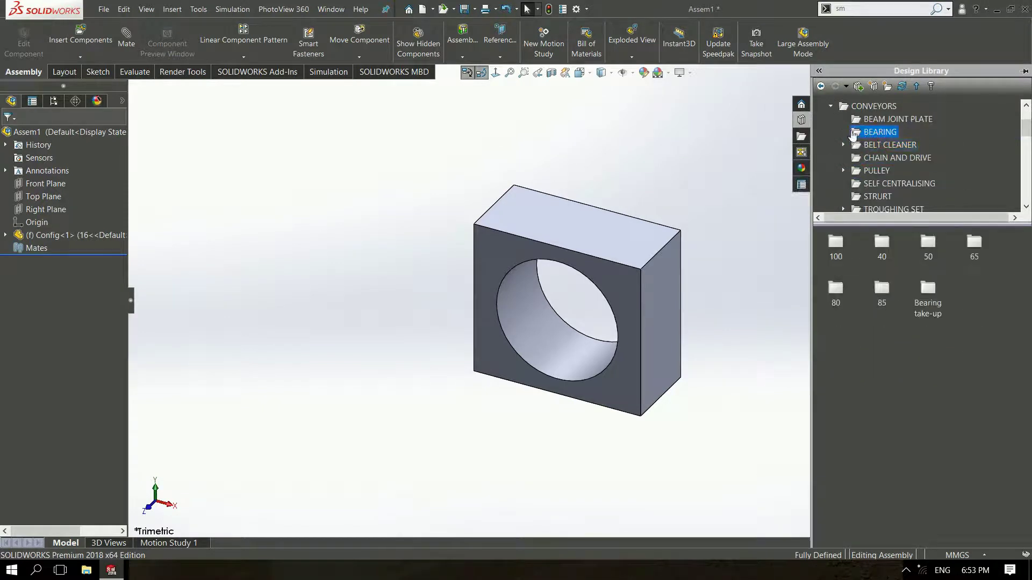
pyautogui.doubleClick(882, 242)
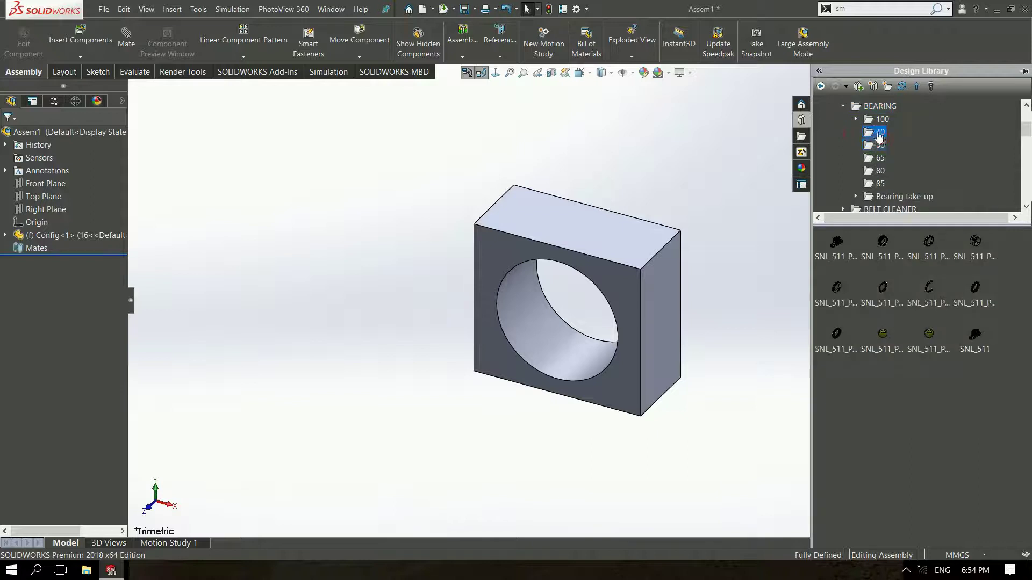
pyautogui.moveTo(827, 256); pyautogui.dragTo(435, 312)
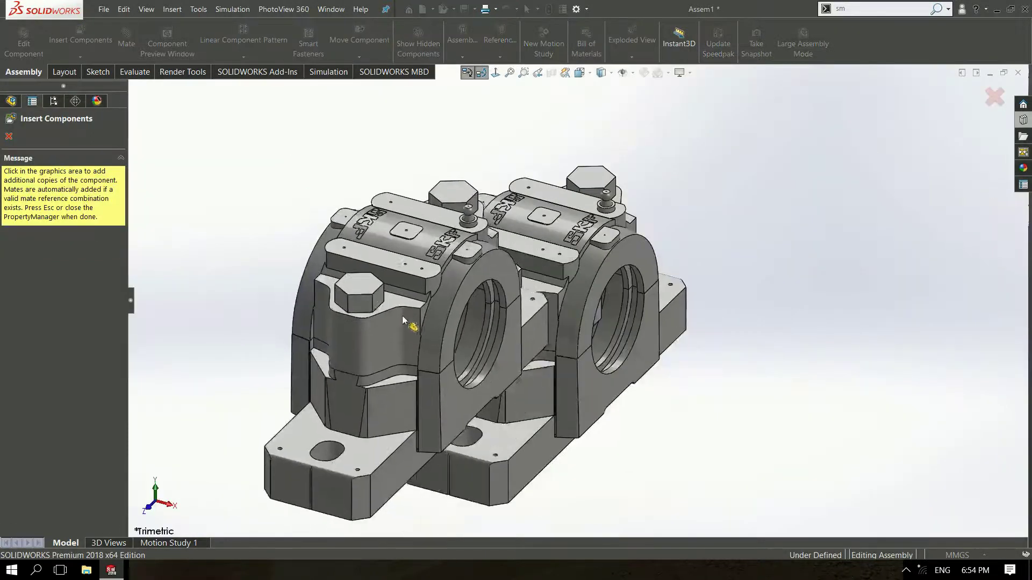
pyautogui.press('Escape')
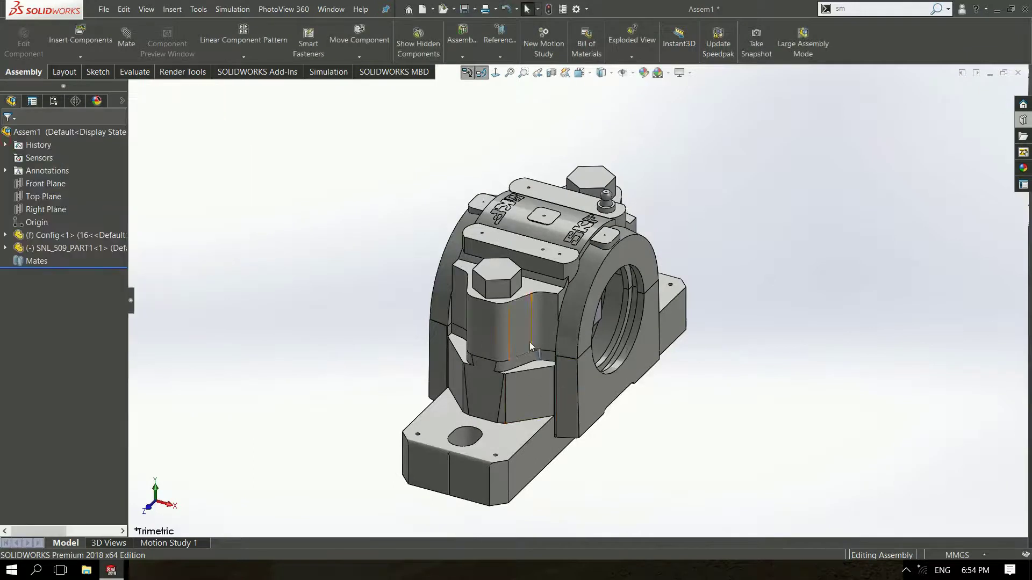
# Move the housing aside and mate the block face to the housing base underside
pyautogui.moveTo(530, 342); pyautogui.dragTo(394, 246)
pyautogui.press('Escape')
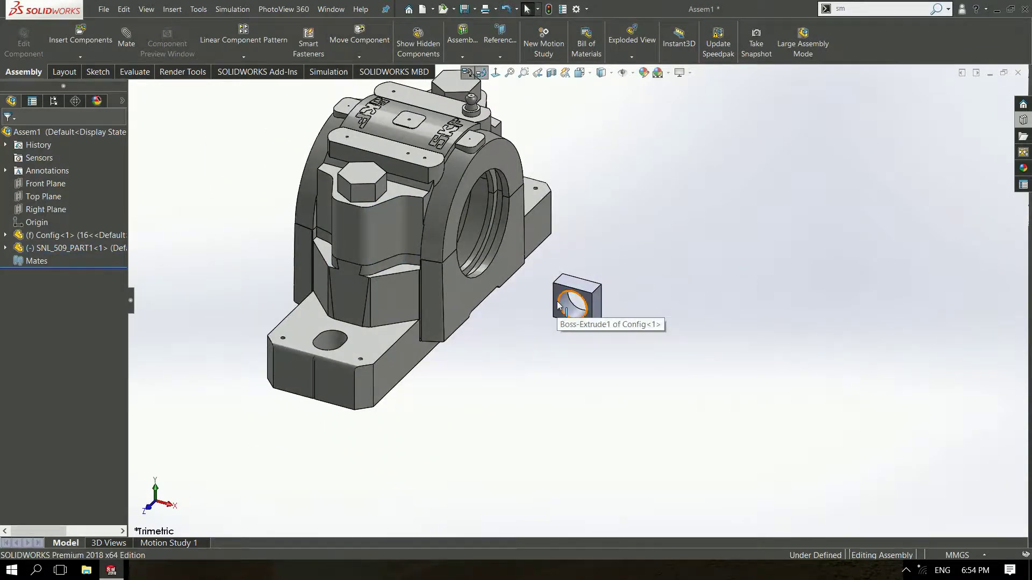
pyautogui.scroll(-2, 518, 301)
pyautogui.moveTo(476, 323); pyautogui.dragTo(355, 389, button='middle')
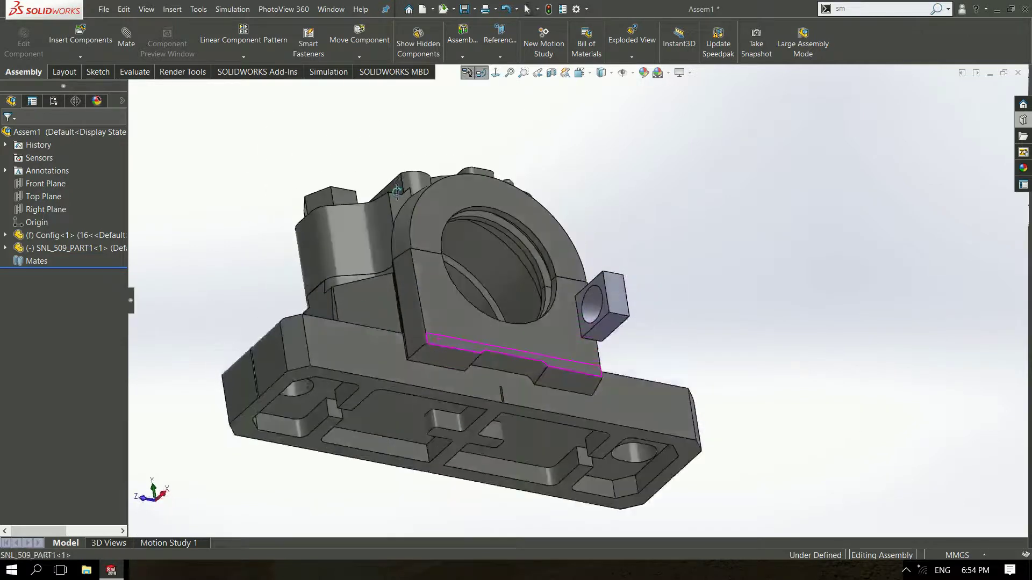
pyautogui.click(360, 387)
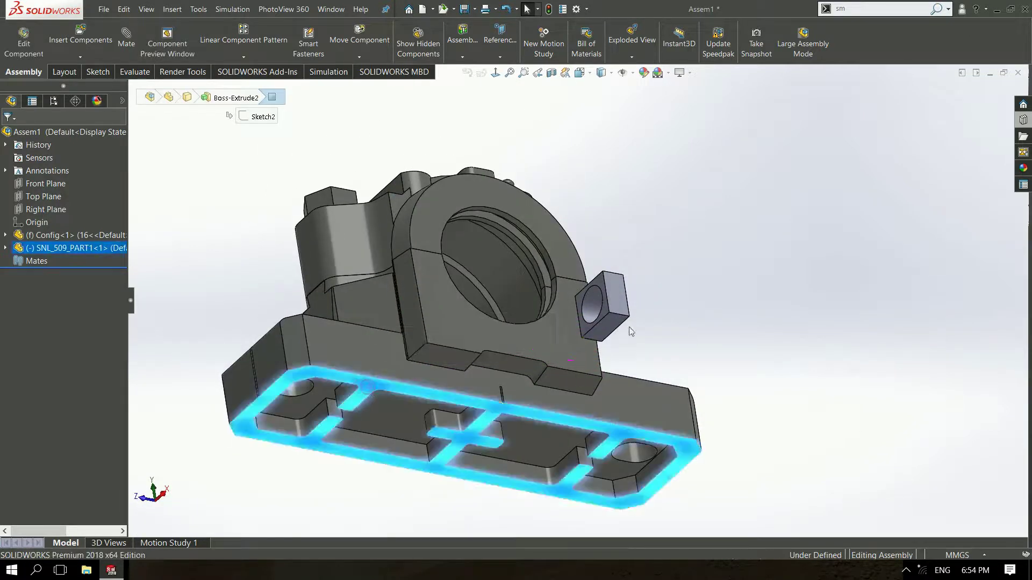
pyautogui.keyDown('ctrl'); pyautogui.click(587, 333); pyautogui.keyUp('ctrl')
pyautogui.click(615, 265)
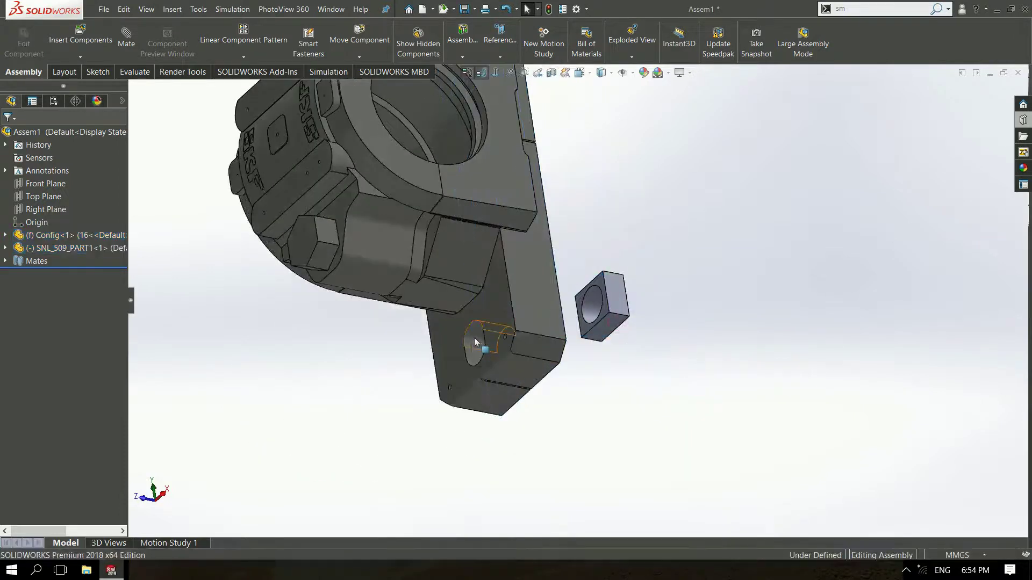
# Add a Concentric mate between the housing bolt hole and the block hole
pyautogui.click(474, 337)
pyautogui.moveTo(599, 356); pyautogui.dragTo(606, 264, button='middle')
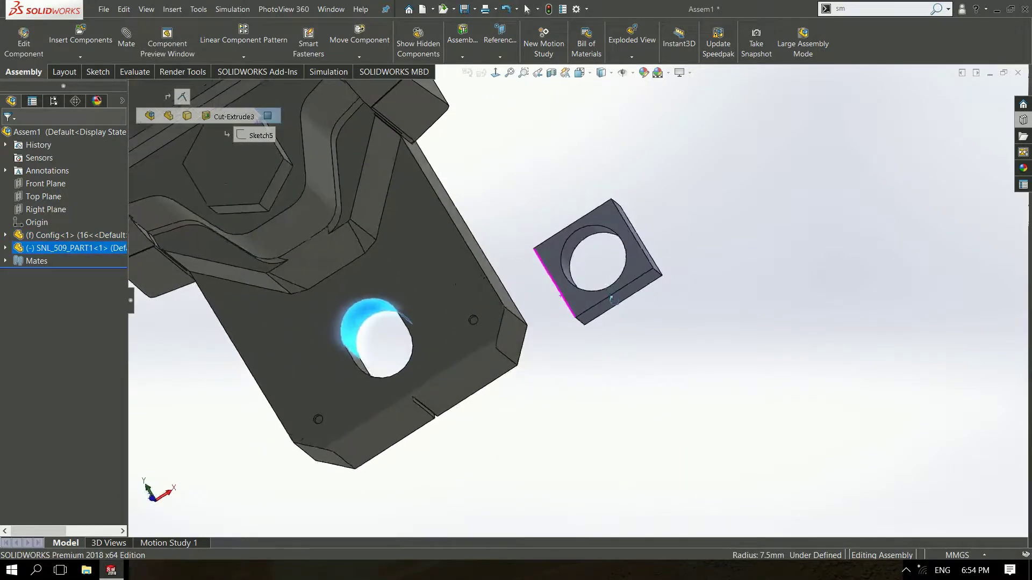
pyautogui.keyDown('ctrl'); pyautogui.click(584, 240); pyautogui.keyUp('ctrl')
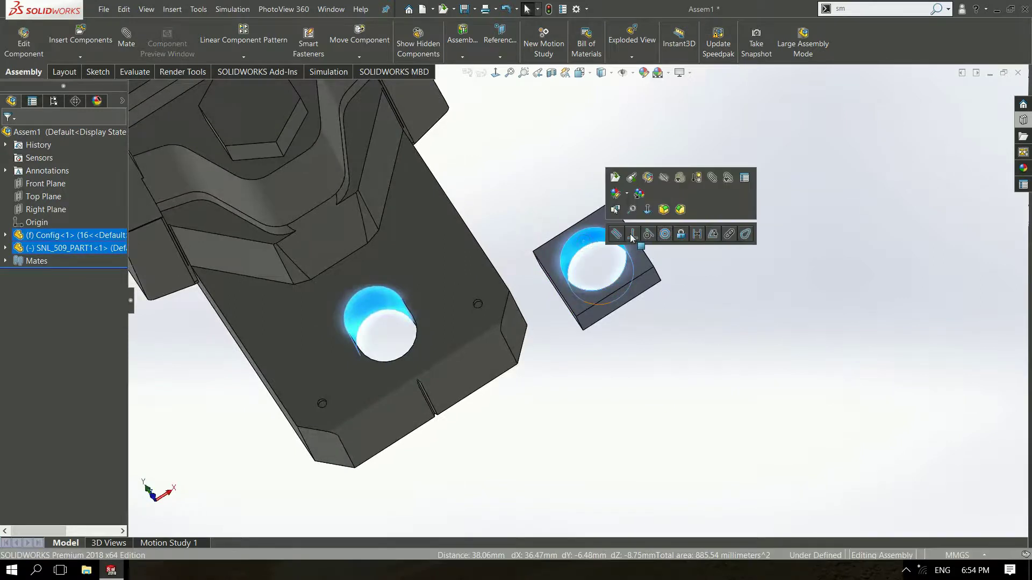
pyautogui.click(665, 234)
pyautogui.click(756, 334)
pyautogui.moveTo(756, 334)
pyautogui.mouseDown(button='middle')
pyautogui.moveTo(525, 119)
pyautogui.moveTo(857, 244)
pyautogui.moveTo(747, 271)
pyautogui.mouseUp(button='middle')
pyautogui.scroll(-3, 492, 444)
pyautogui.scroll(-2, 730, 446)
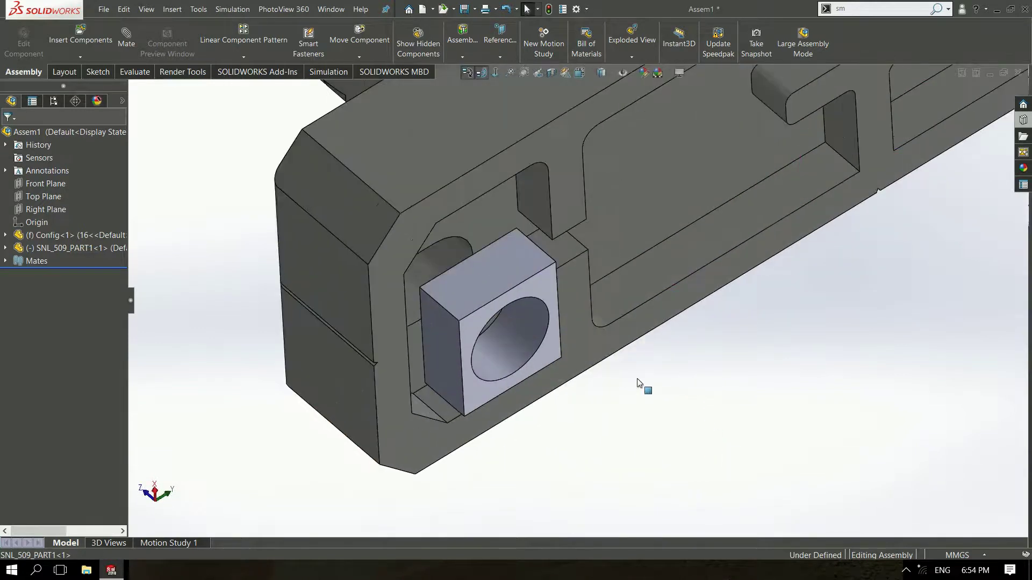
# Switch the block component to configuration 14 from its context toolbar
pyautogui.moveTo(652, 391); pyautogui.dragTo(364, 198, button='middle')
pyautogui.press('Escape')
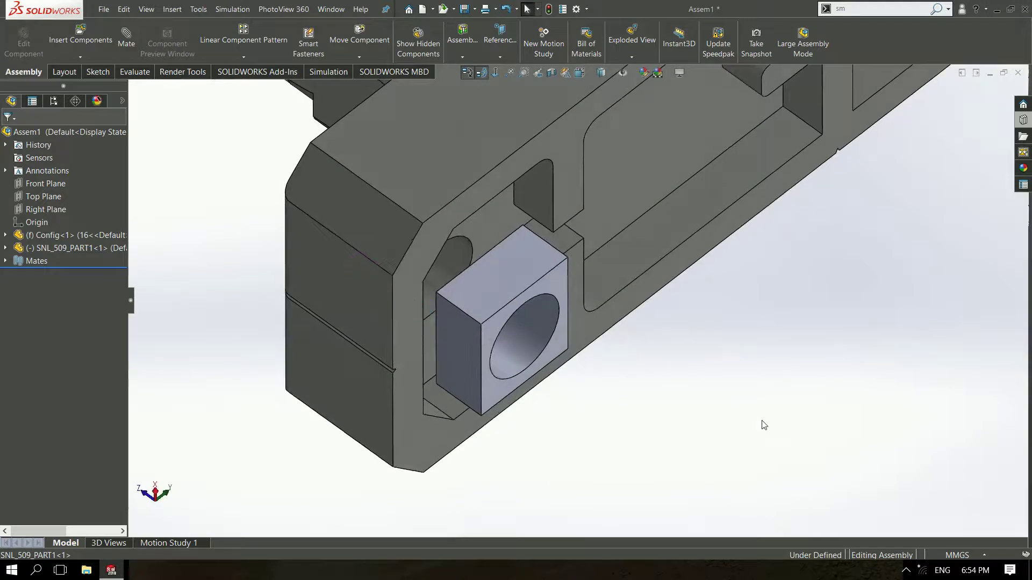
pyautogui.click(514, 276)
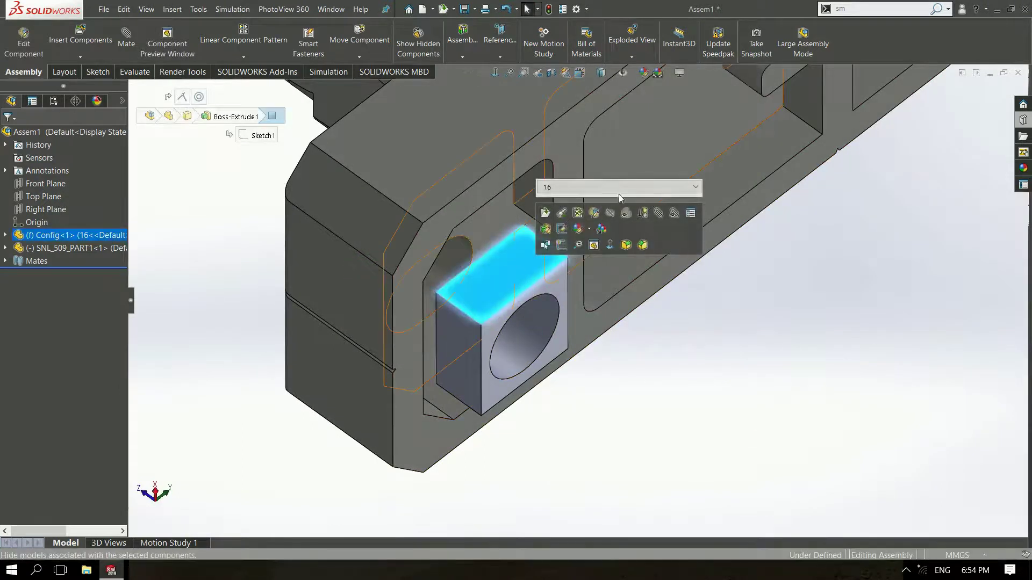
pyautogui.click(622, 188)
pyautogui.click(586, 217)
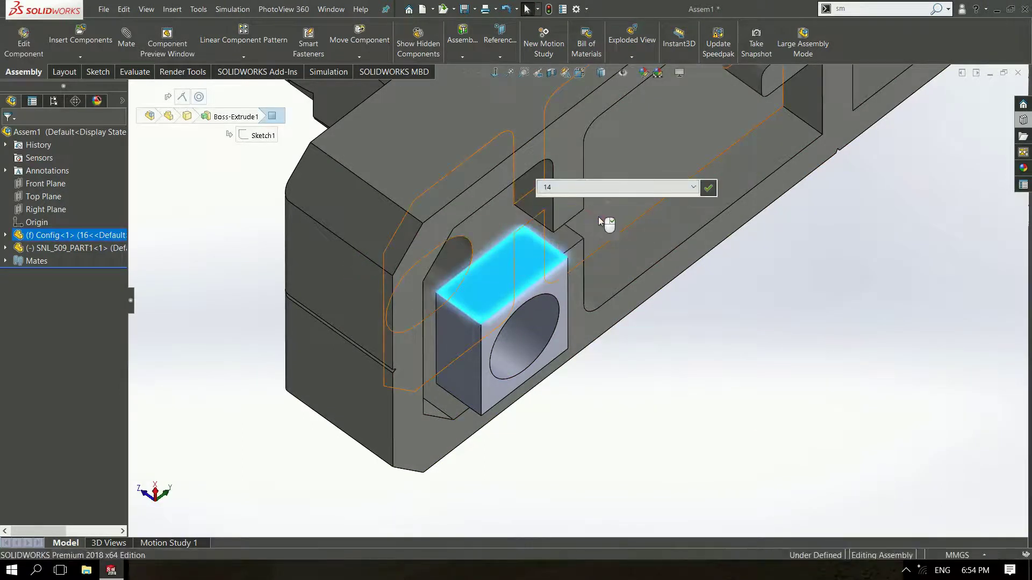
pyautogui.click(708, 189)
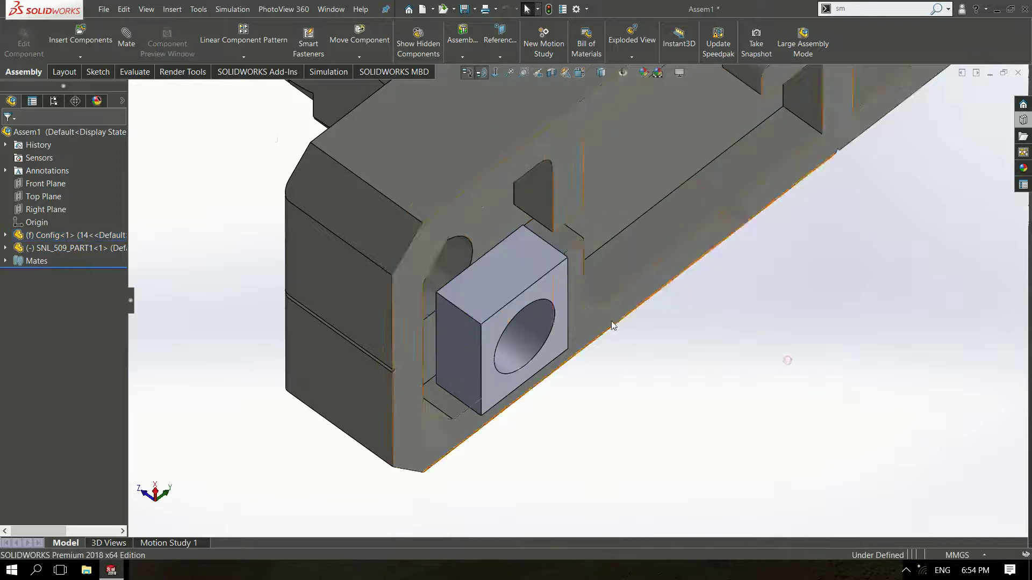
# Inspect the bored hole, then close the assembly without saving
pyautogui.moveTo(611, 321)
pyautogui.mouseDown(button='middle')
pyautogui.moveTo(553, 207)
pyautogui.moveTo(551, 350)
pyautogui.moveTo(487, 271)
pyautogui.mouseUp(button='middle')
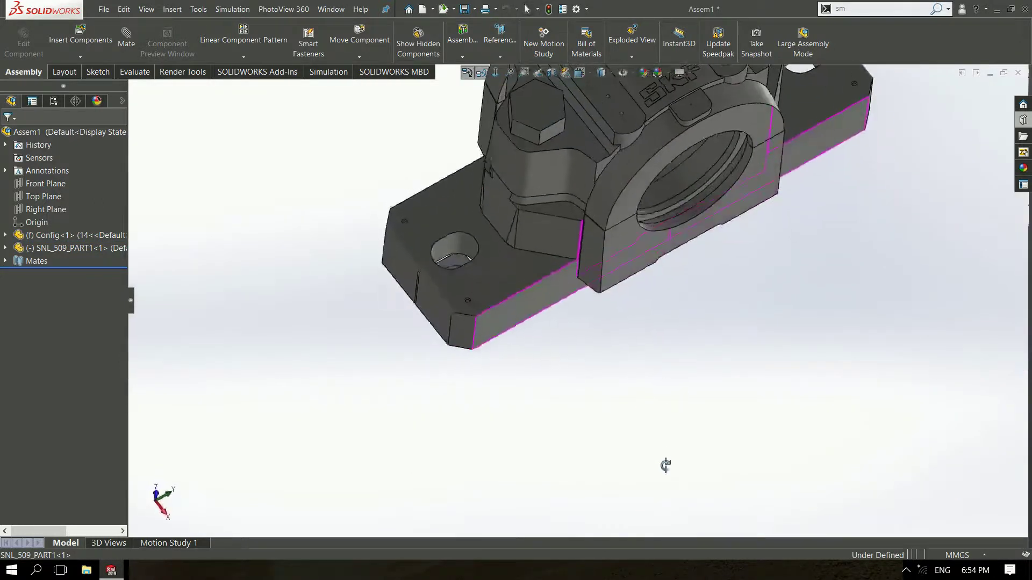
pyautogui.scroll(-3, 487, 275)
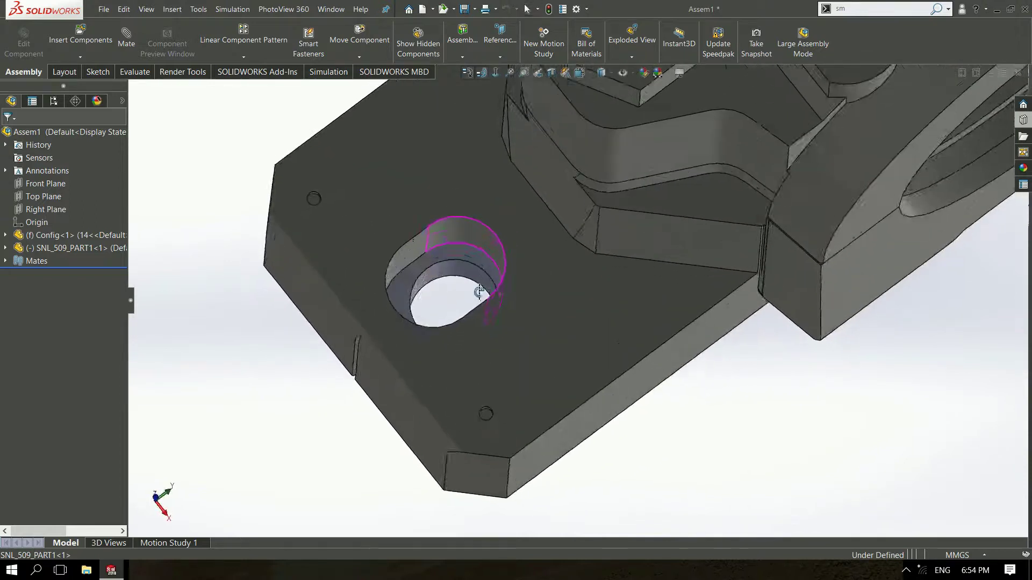
pyautogui.moveTo(487, 274)
pyautogui.mouseDown(button='middle')
pyautogui.moveTo(484, 320)
pyautogui.moveTo(476, 303)
pyautogui.mouseUp(button='middle')
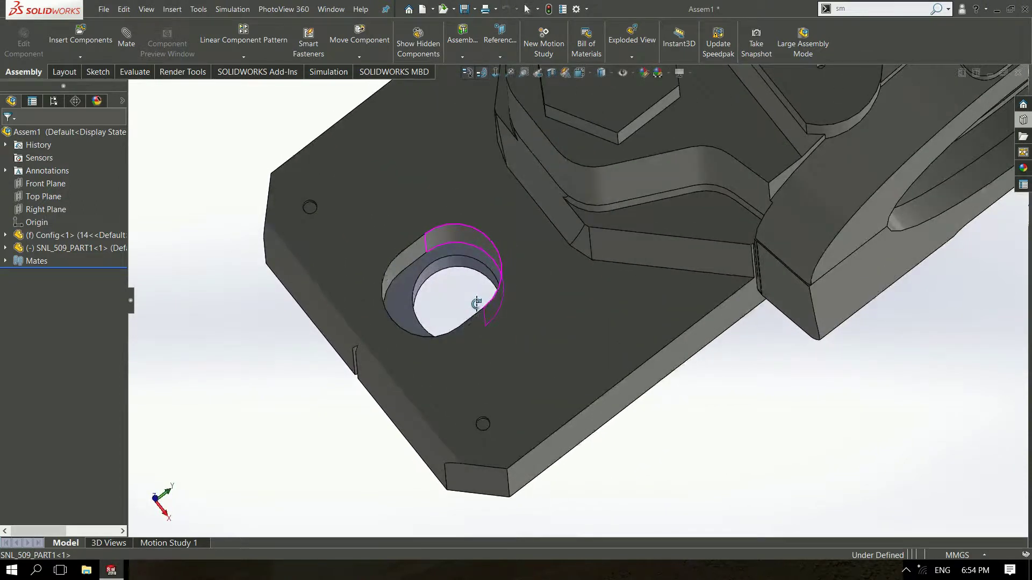
pyautogui.click(409, 312)
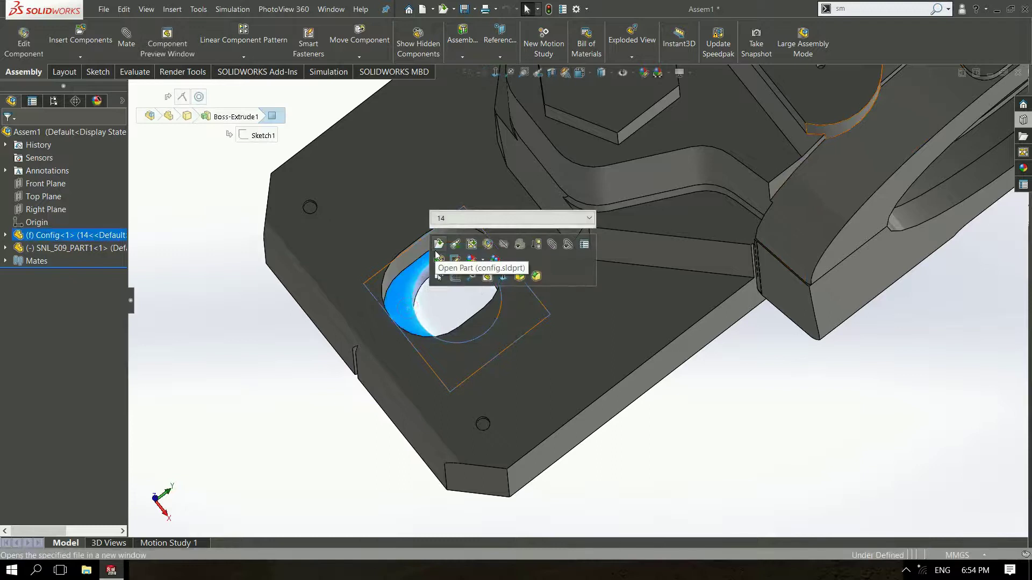
pyautogui.click(1018, 73)
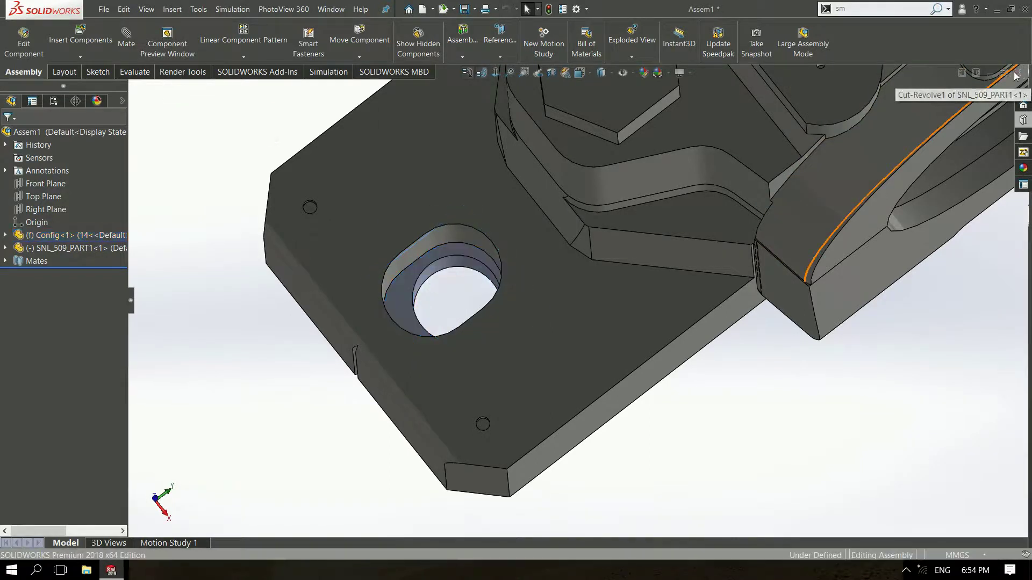
pyautogui.click(254, 232)
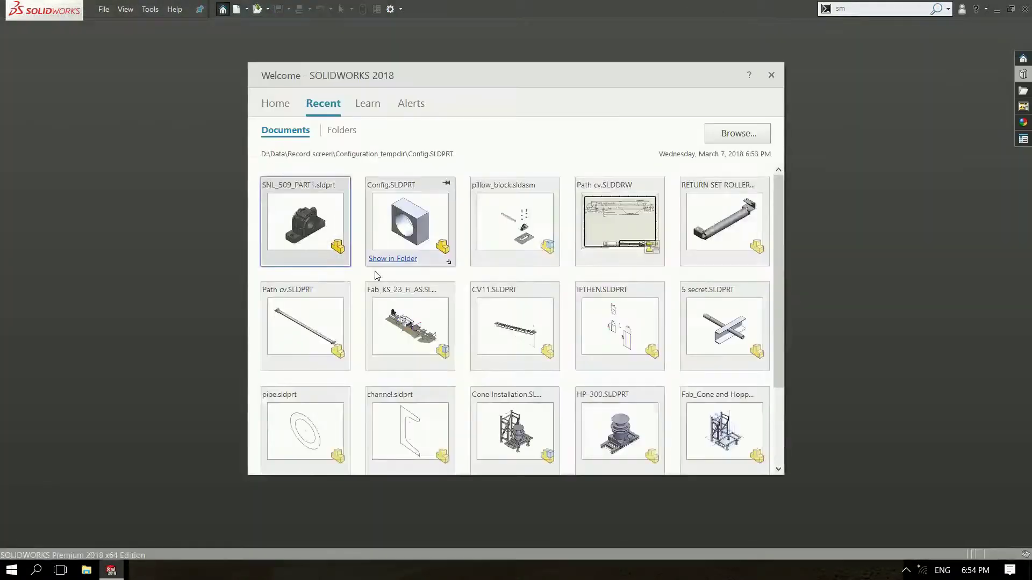
# Open Config.SLDPRT from recent documents and view its front face squarely
pyautogui.click(408, 220)
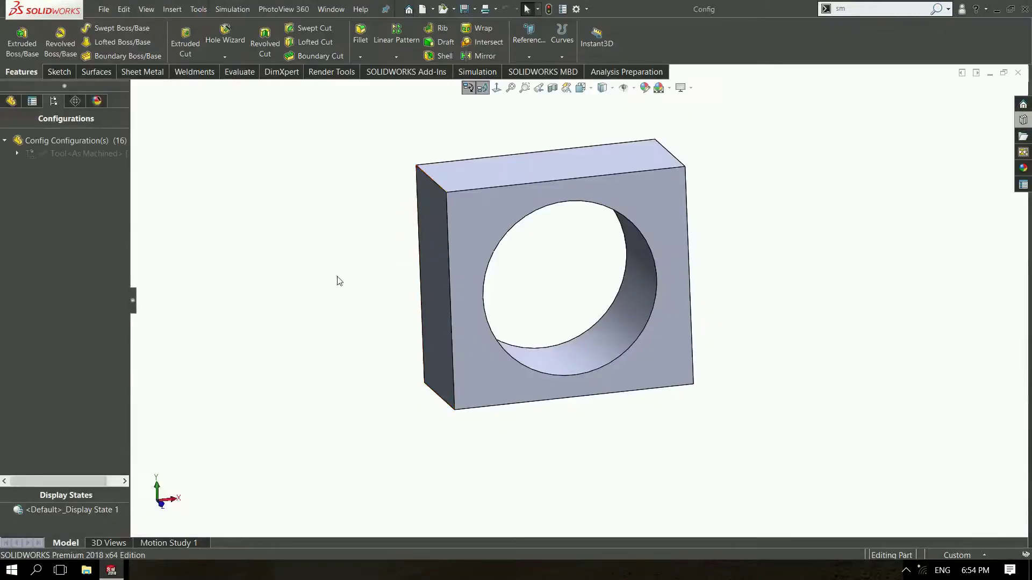
pyautogui.click(18, 154)
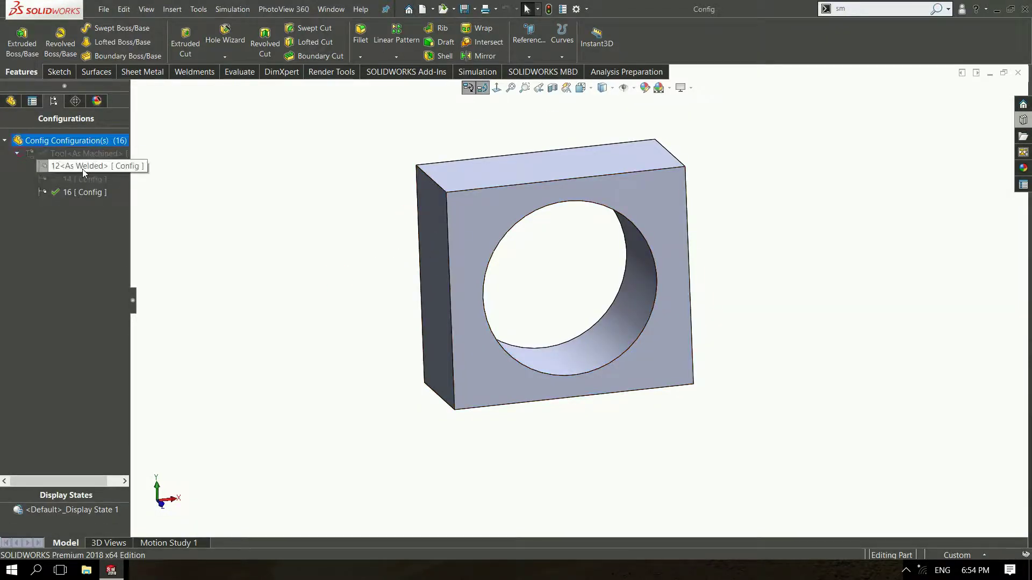
pyautogui.click(648, 207)
pyautogui.click(741, 178)
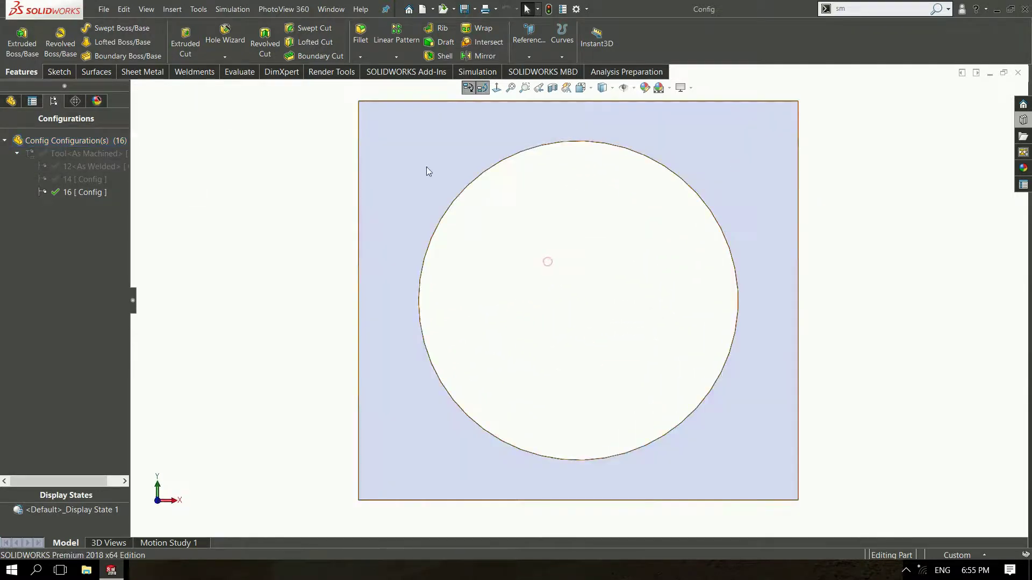
pyautogui.press('z')
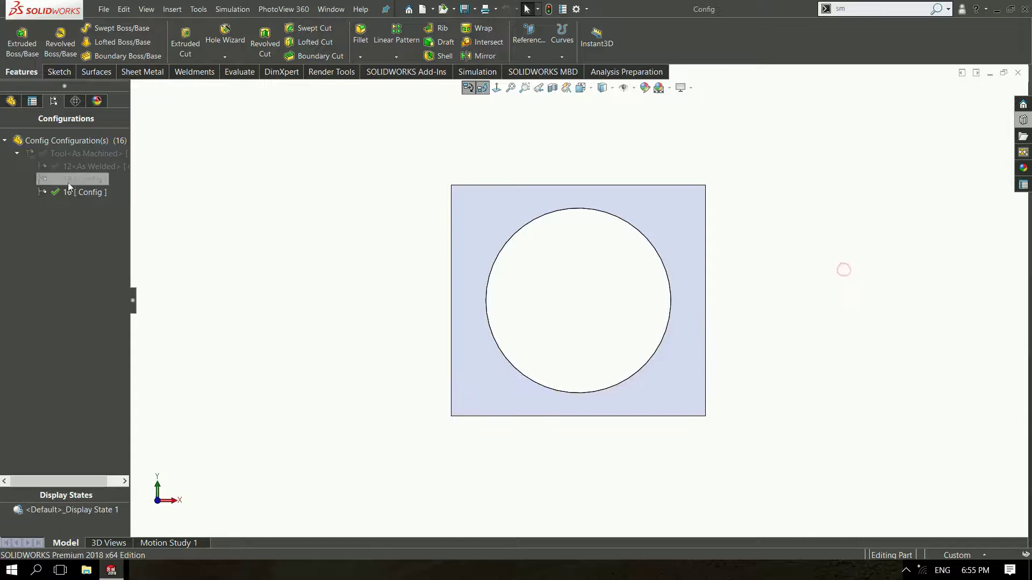
# Activate configuration 12<As Welded> and start Make Drawing from Part
pyautogui.doubleClick(73, 170)
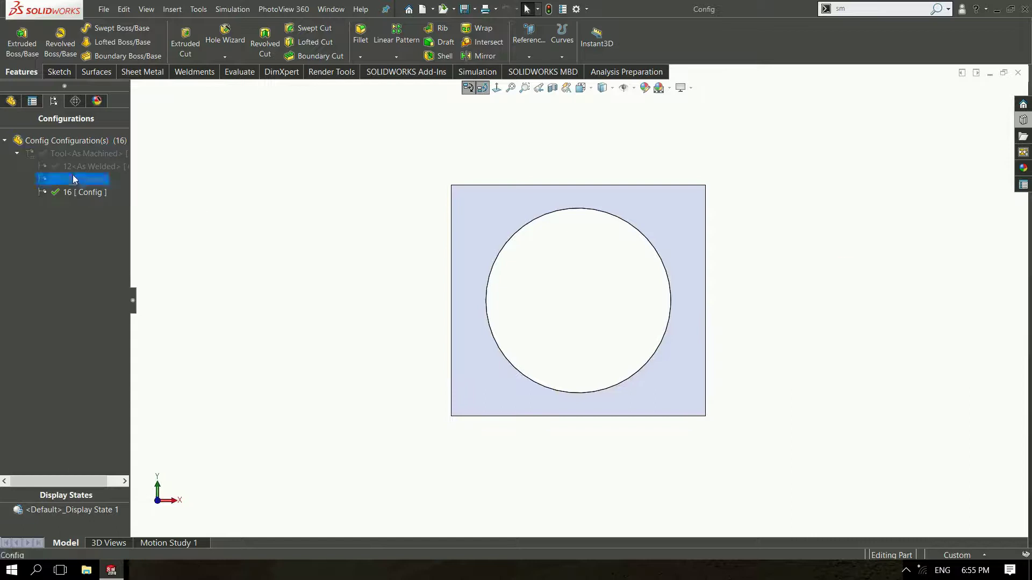
pyautogui.click(12, 101)
pyautogui.click(105, 5)
pyautogui.click(114, 26)
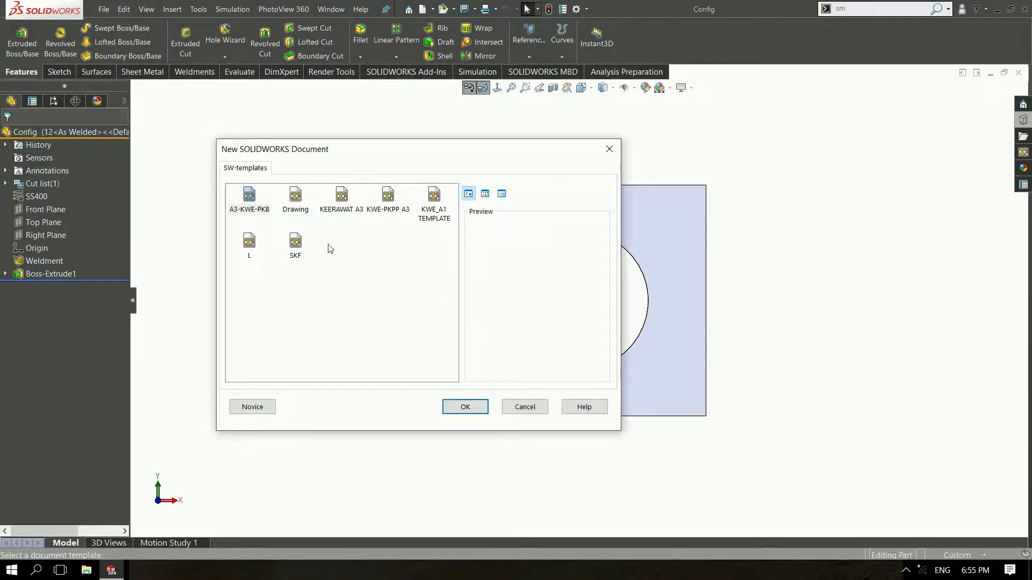
pyautogui.doubleClick(295, 243)
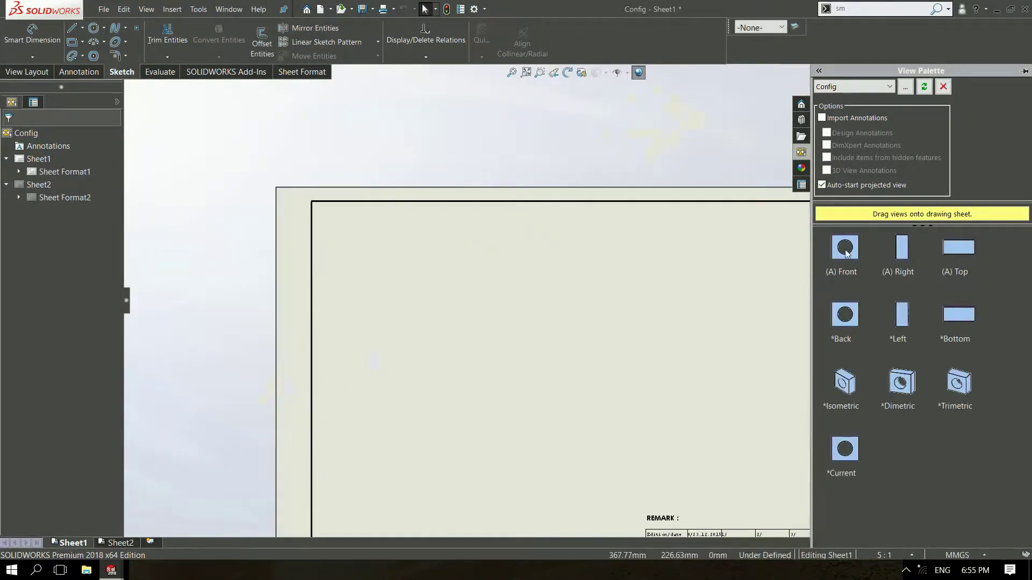
pyautogui.moveTo(845, 252); pyautogui.dragTo(427, 308)
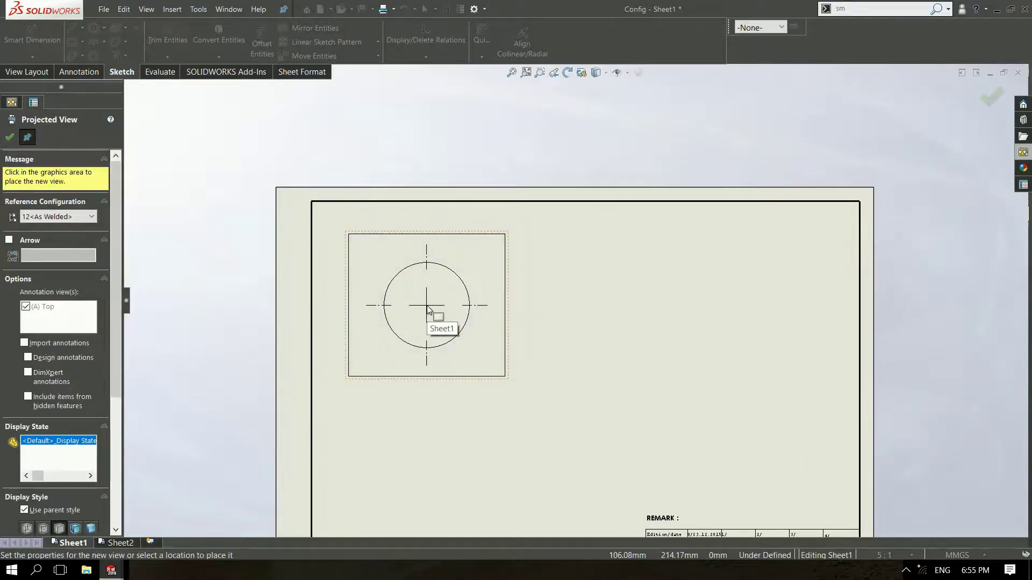
pyautogui.click(82, 214)
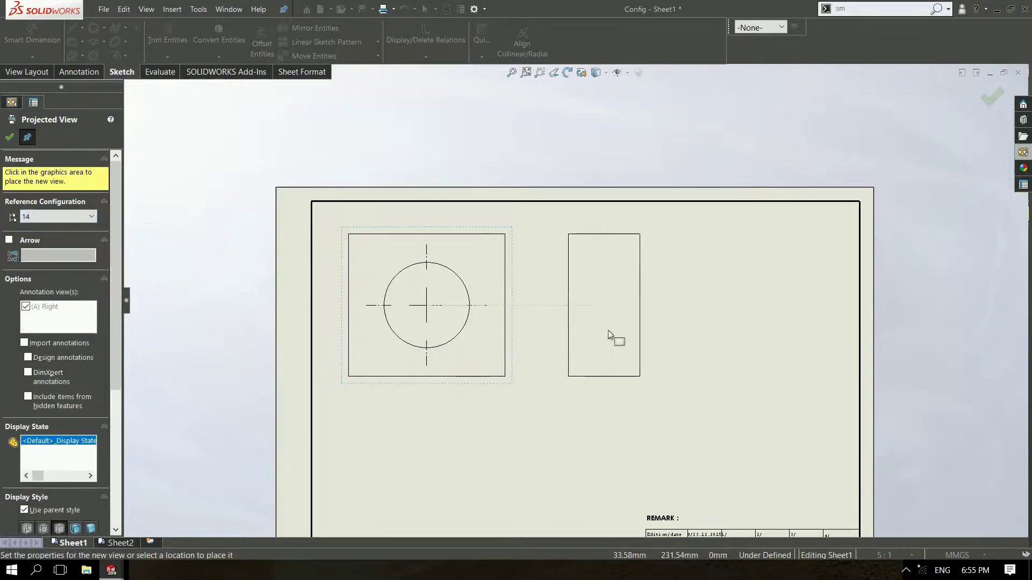
pyautogui.click(54, 216)
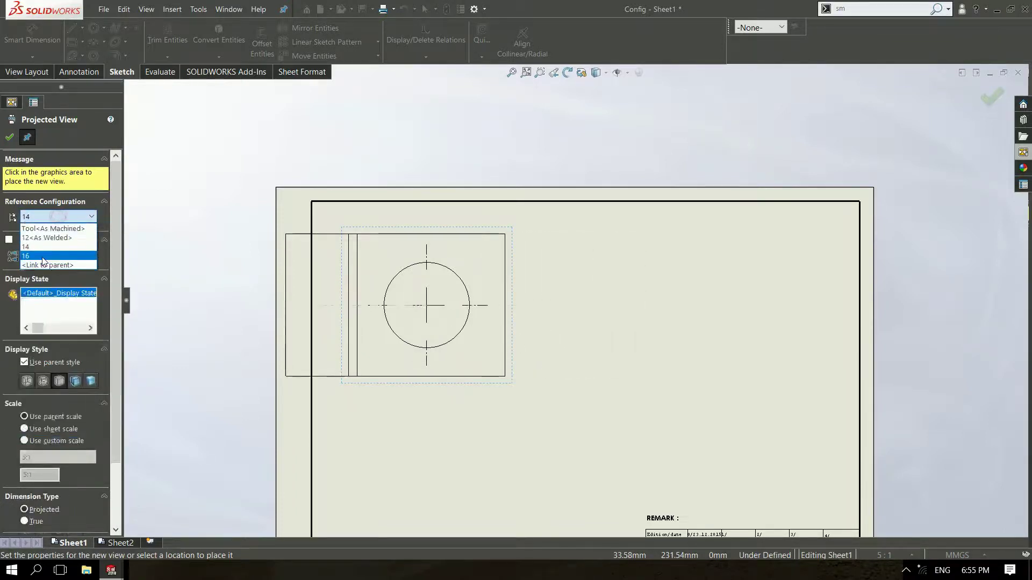
pyautogui.click(48, 237)
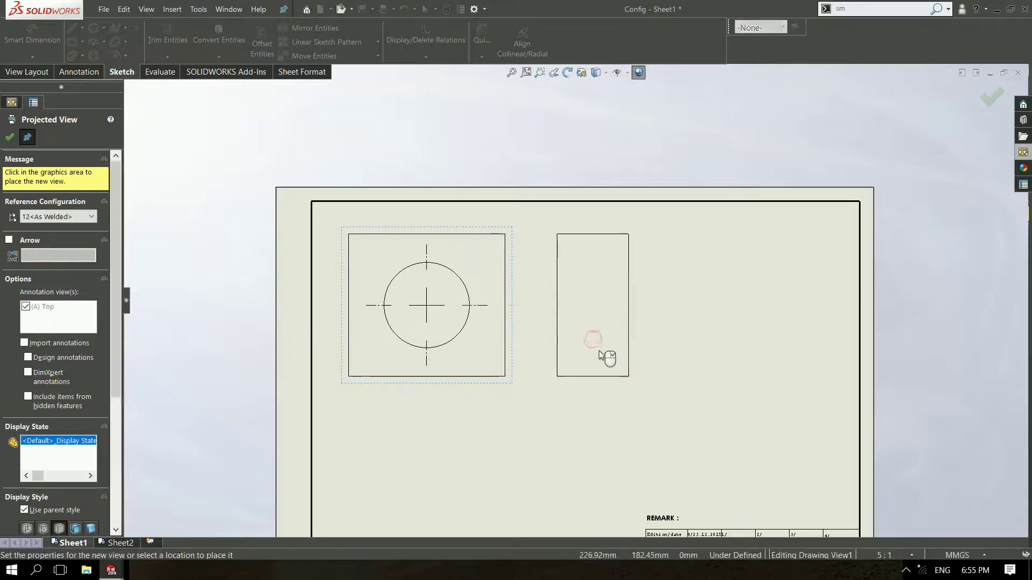
pyautogui.press('Escape')
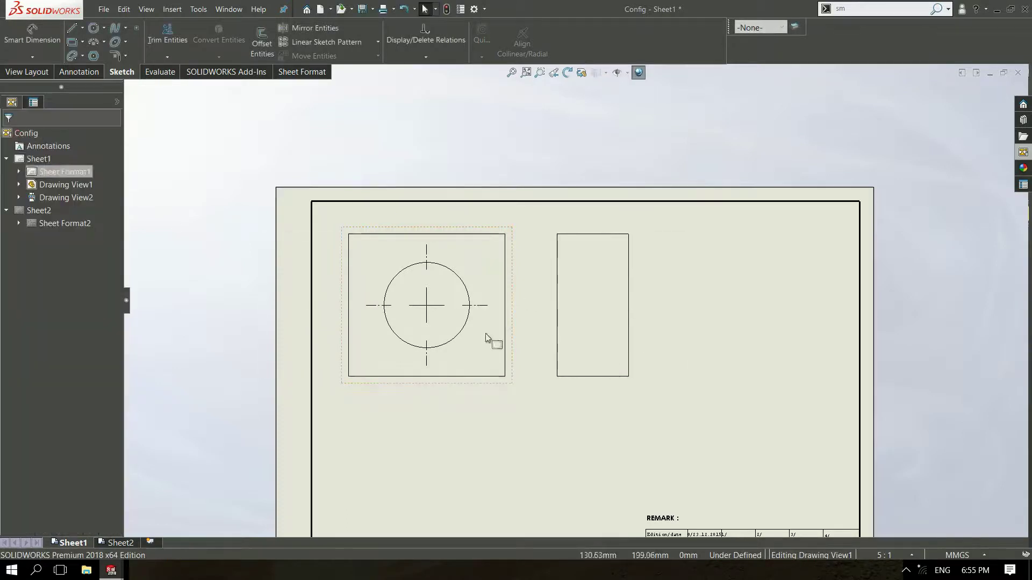
# Set Drawing View1's reference configuration to 16 after previewing 14 and 12<As Welded>
pyautogui.click(494, 336)
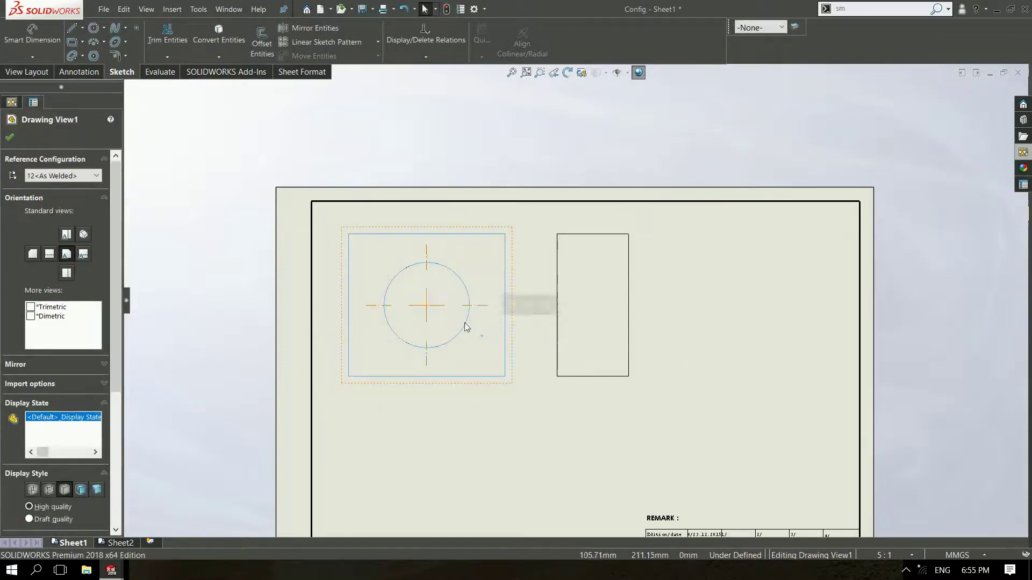
pyautogui.click(75, 176)
pyautogui.click(49, 206)
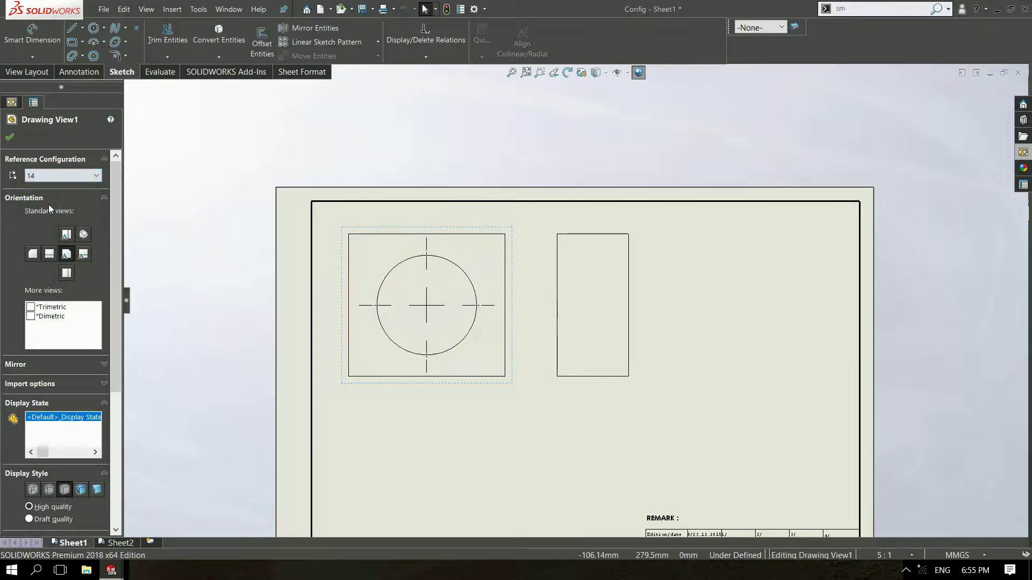
pyautogui.click(67, 181)
pyautogui.click(44, 215)
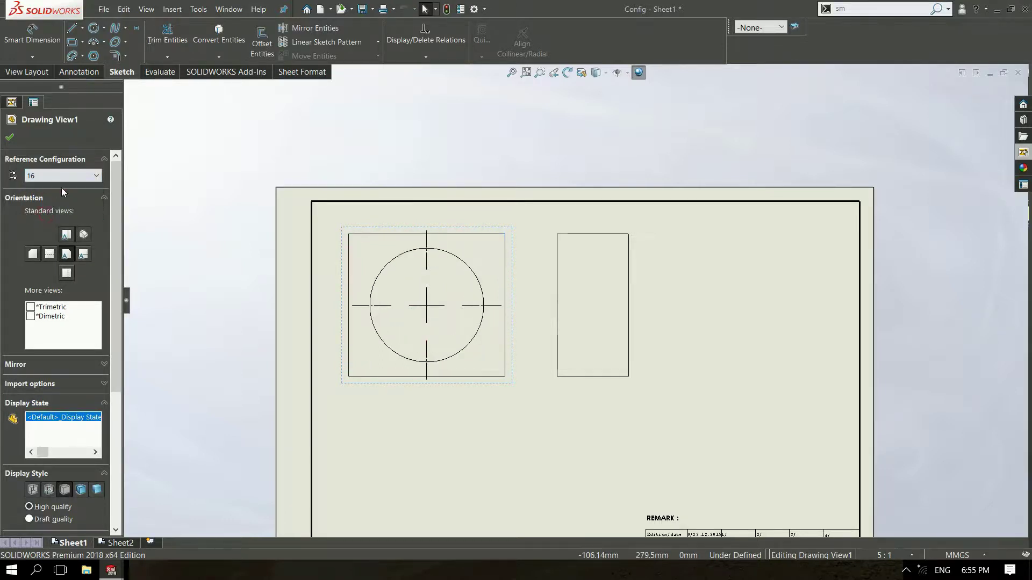
pyautogui.click(64, 177)
pyautogui.click(46, 197)
pyautogui.click(64, 176)
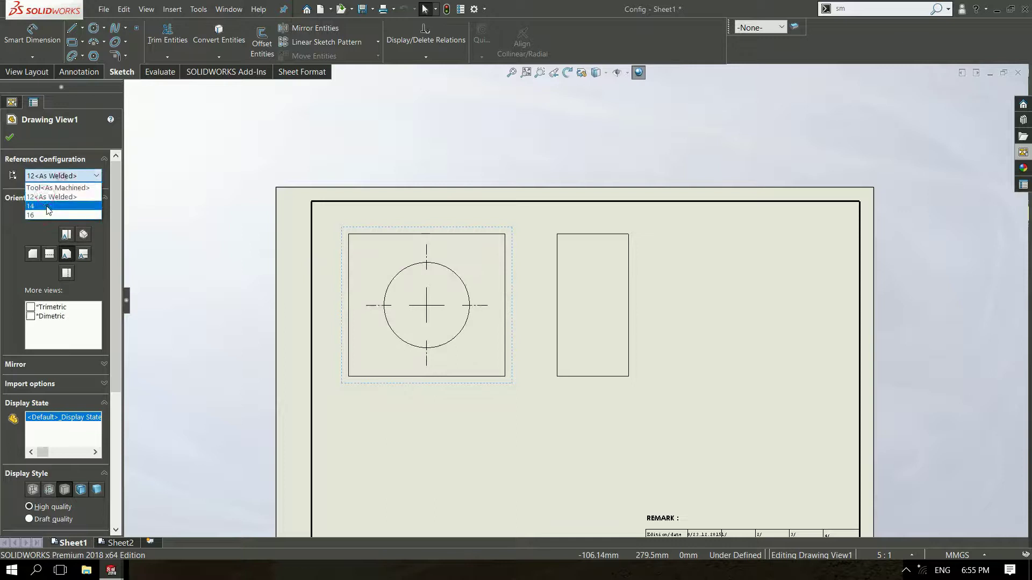
pyautogui.click(48, 206)
pyautogui.click(64, 176)
pyautogui.click(59, 215)
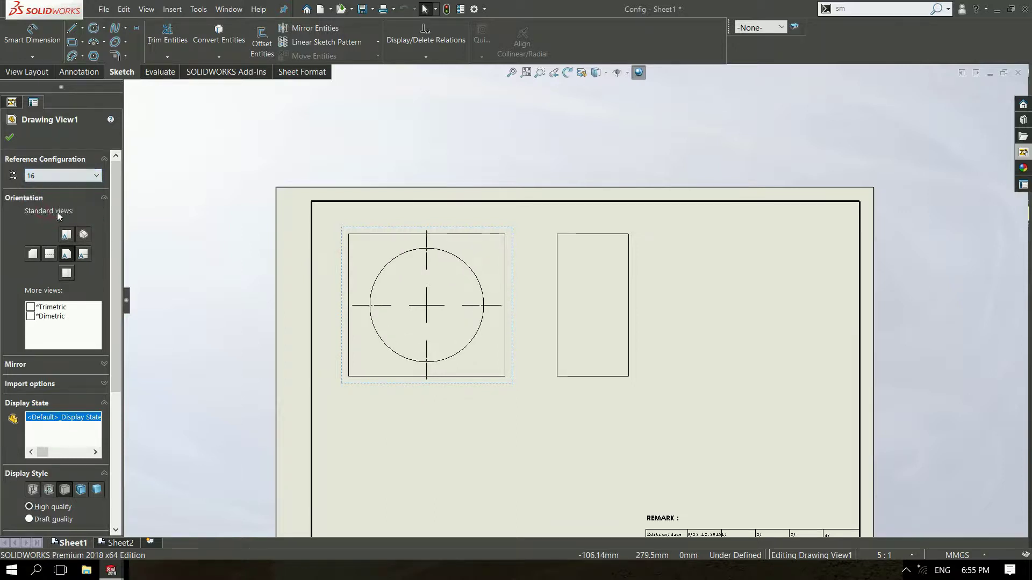
pyautogui.click(221, 191)
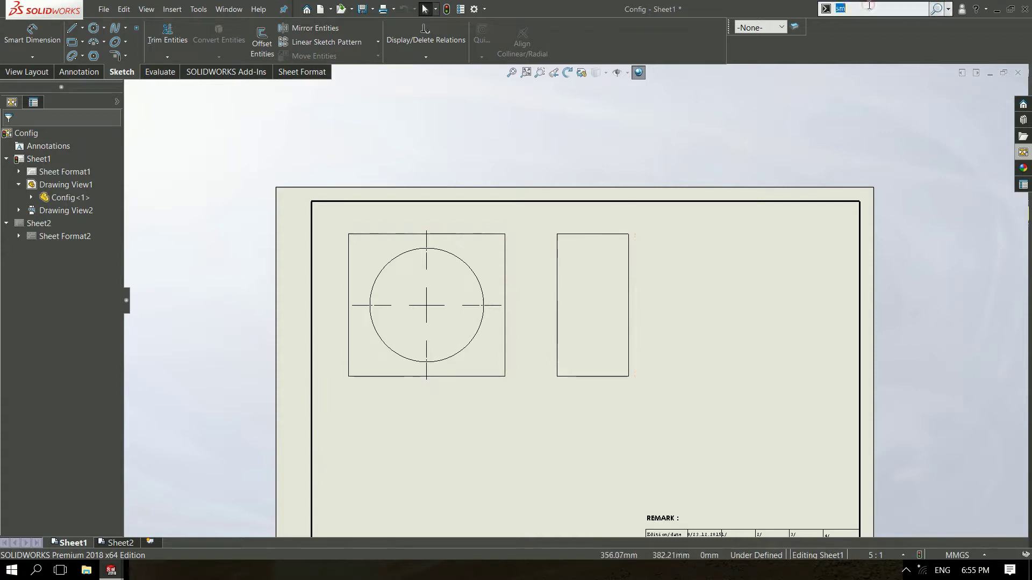
# Delete Drawing View2, the side view, from Sheet1
pyautogui.write('alt')
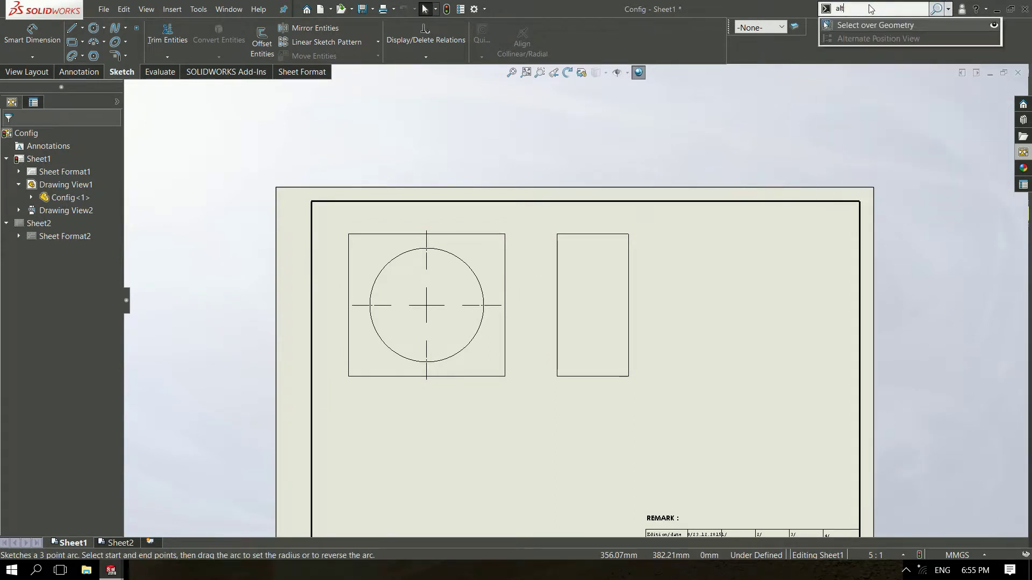
pyautogui.click(458, 272)
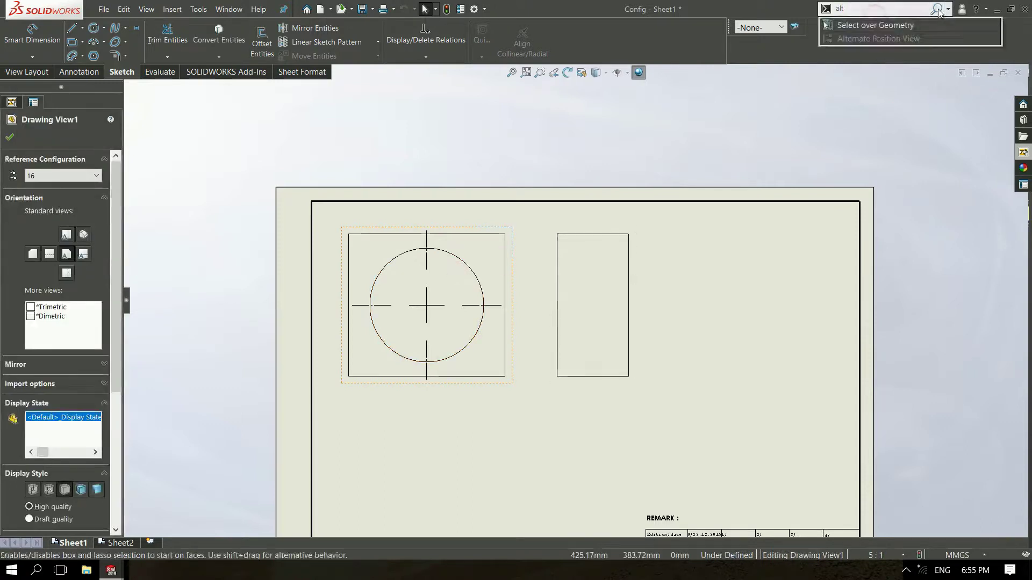
pyautogui.click(902, 148)
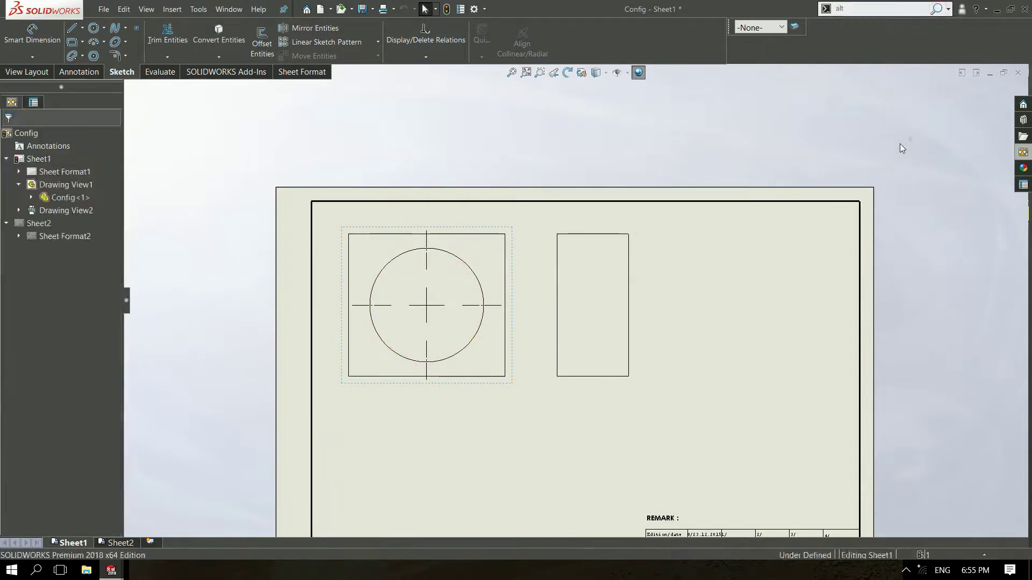
pyautogui.click(572, 256)
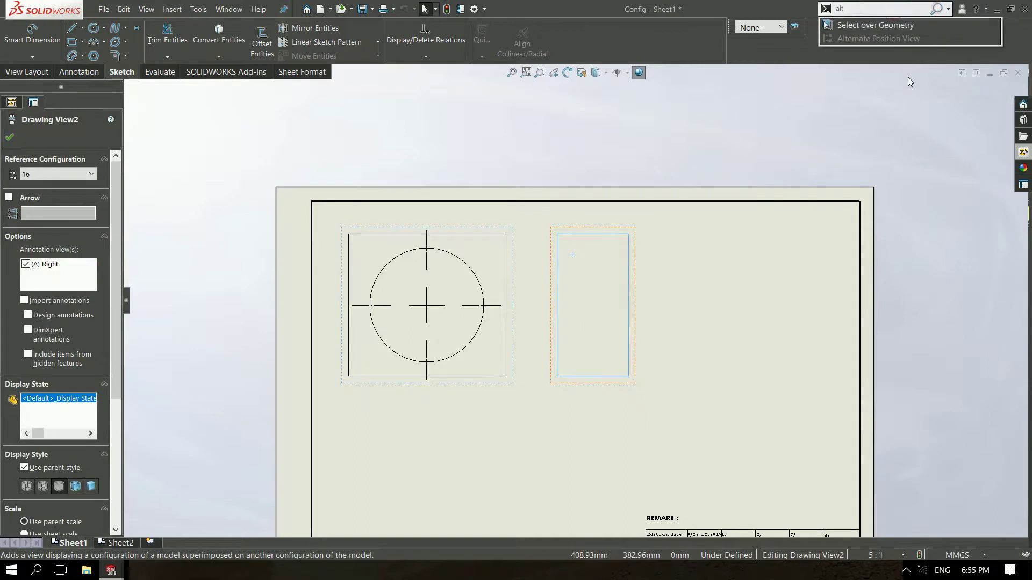
pyautogui.click(904, 116)
pyautogui.click(280, 252)
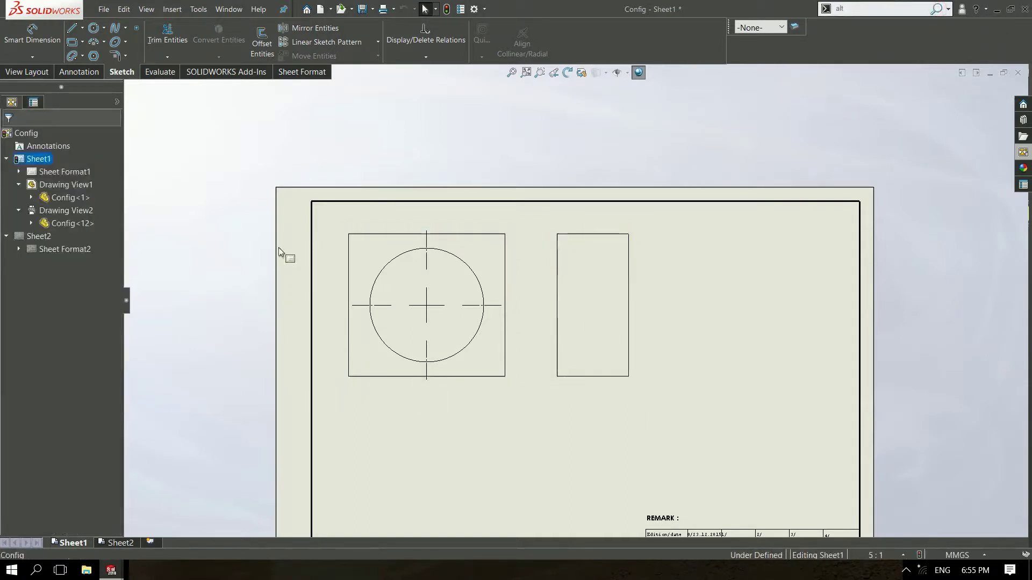
pyautogui.click(546, 301)
pyautogui.press('Delete')
# Add Smart Dimensions for the Ø16 hole, 20 height and 22 width
pyautogui.press('z')
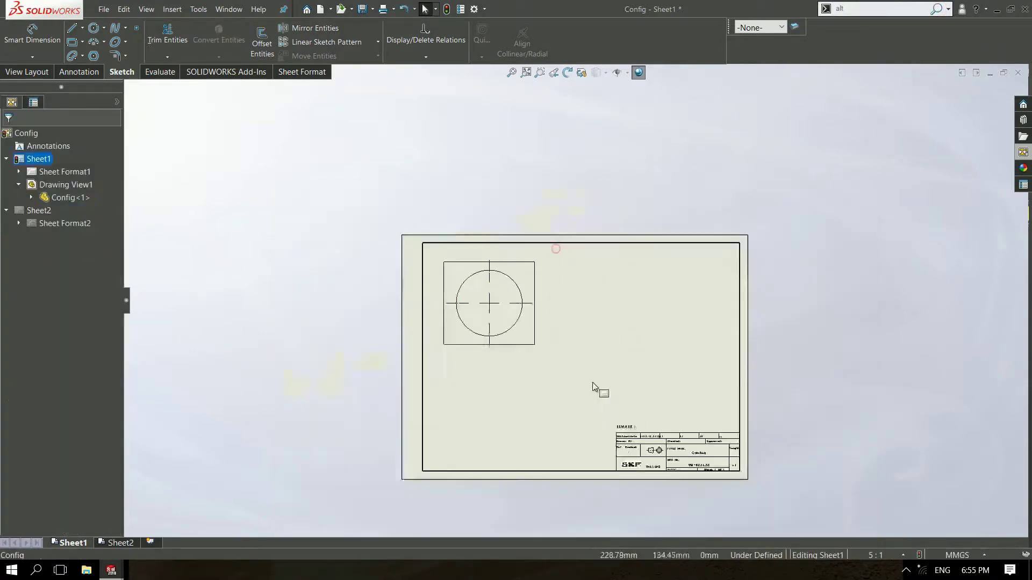
pyautogui.scroll(1, 723, 310)
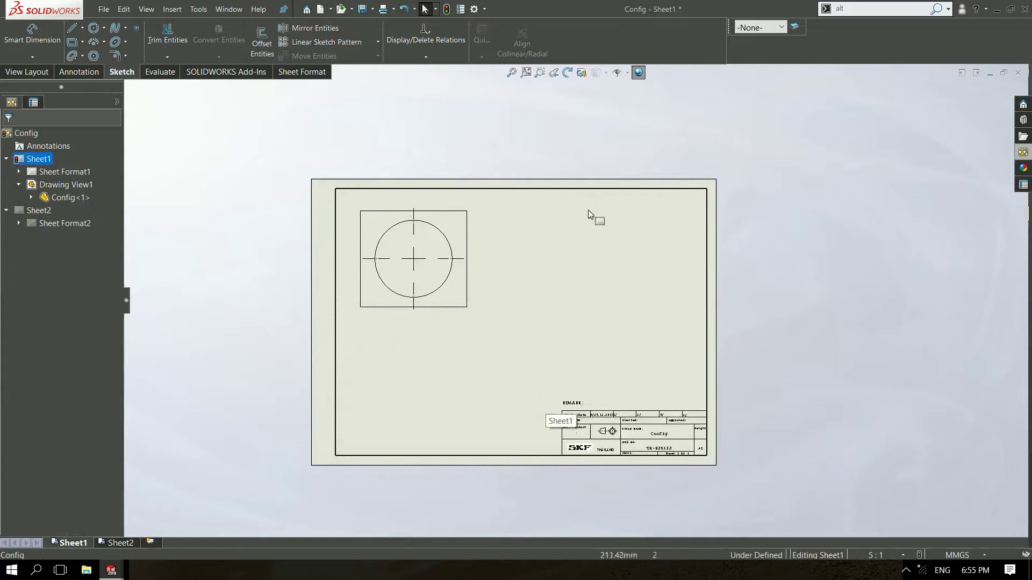
pyautogui.scroll(3, 589, 214)
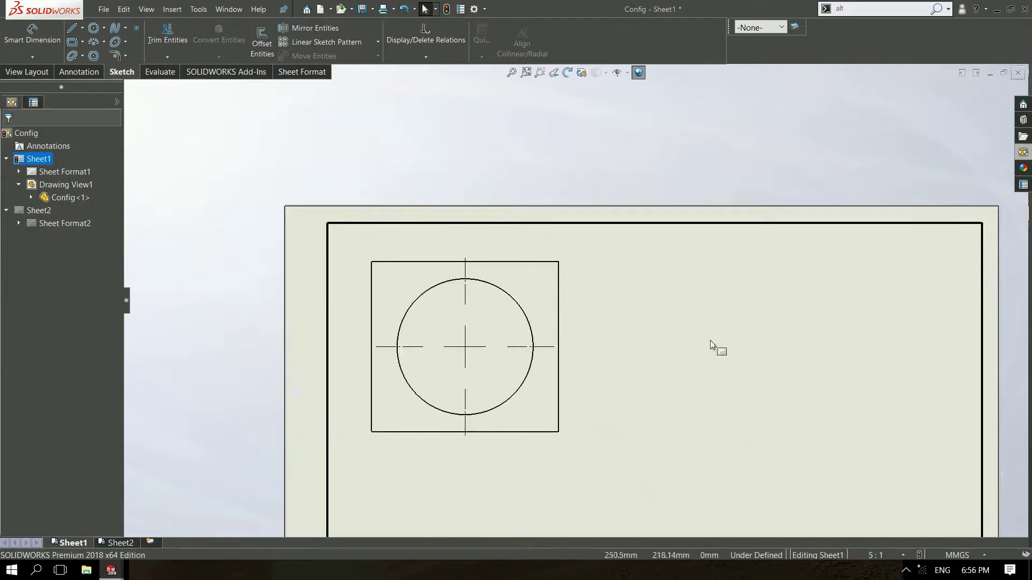
pyautogui.moveTo(711, 344); pyautogui.dragTo(714, 261, button='right')
pyautogui.click(498, 289)
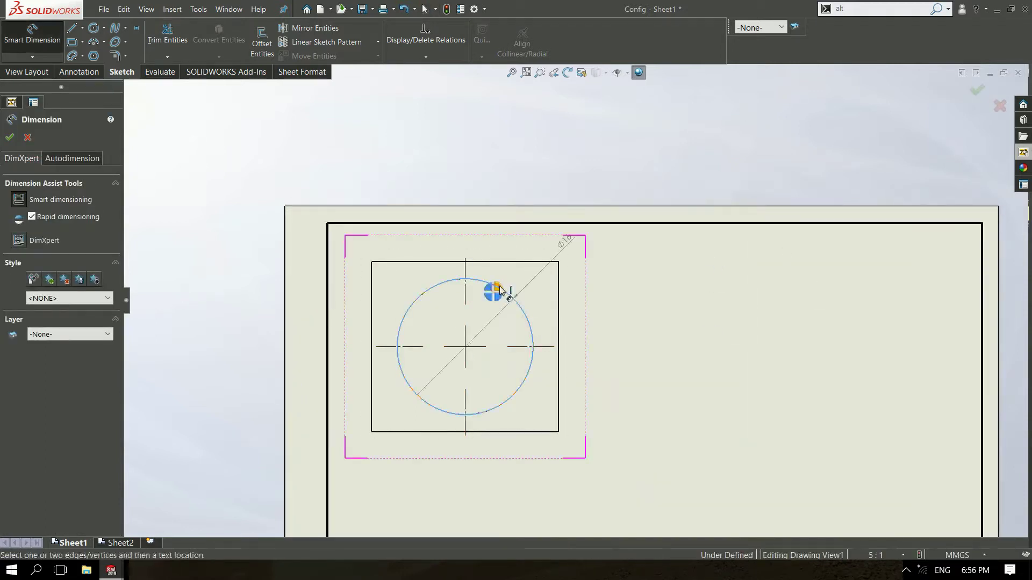
pyautogui.scroll(2, 622, 306)
pyautogui.click(602, 362)
pyautogui.click(721, 354)
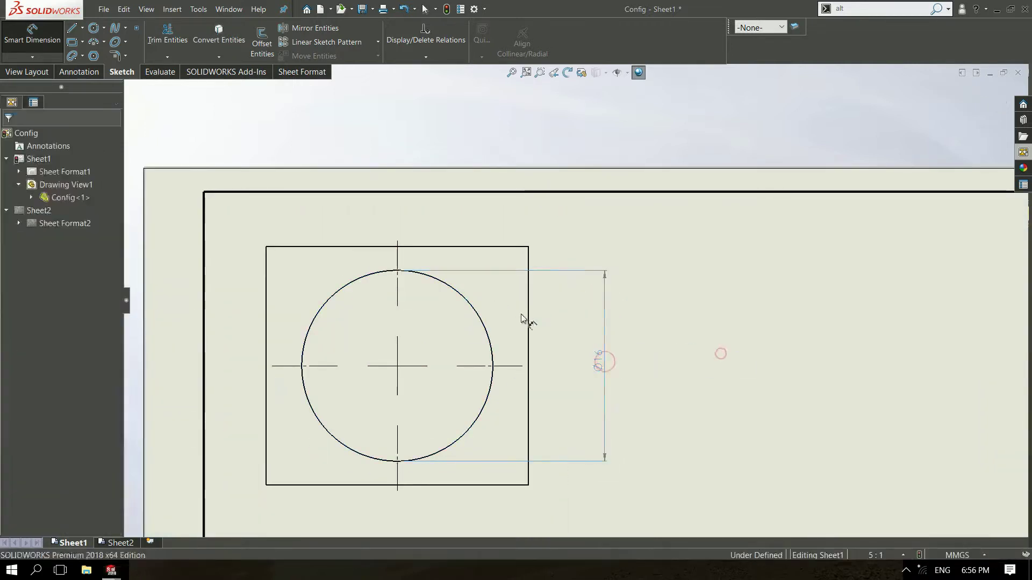
pyautogui.click(530, 319)
pyautogui.click(678, 360)
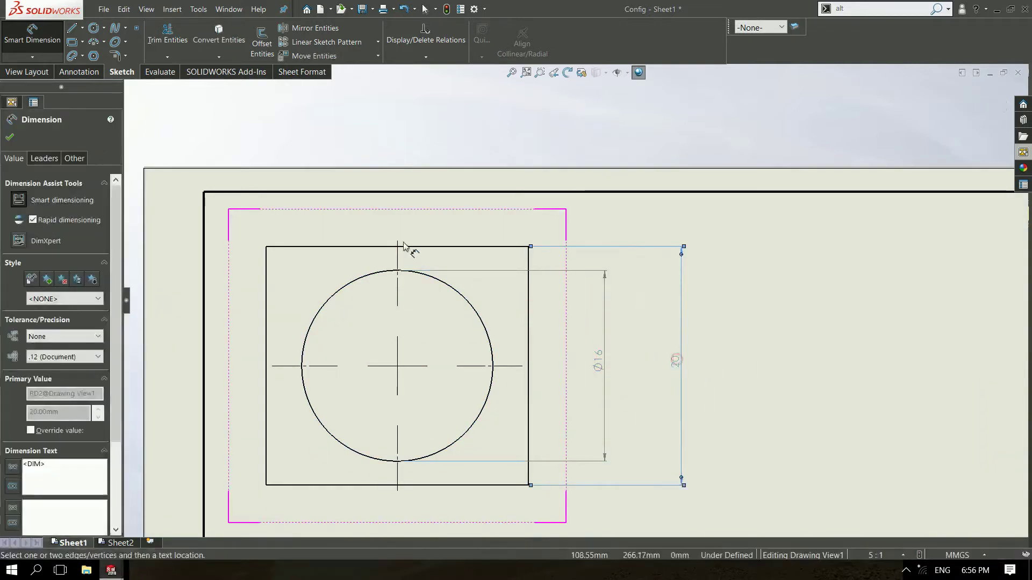
pyautogui.click(424, 247)
pyautogui.click(396, 210)
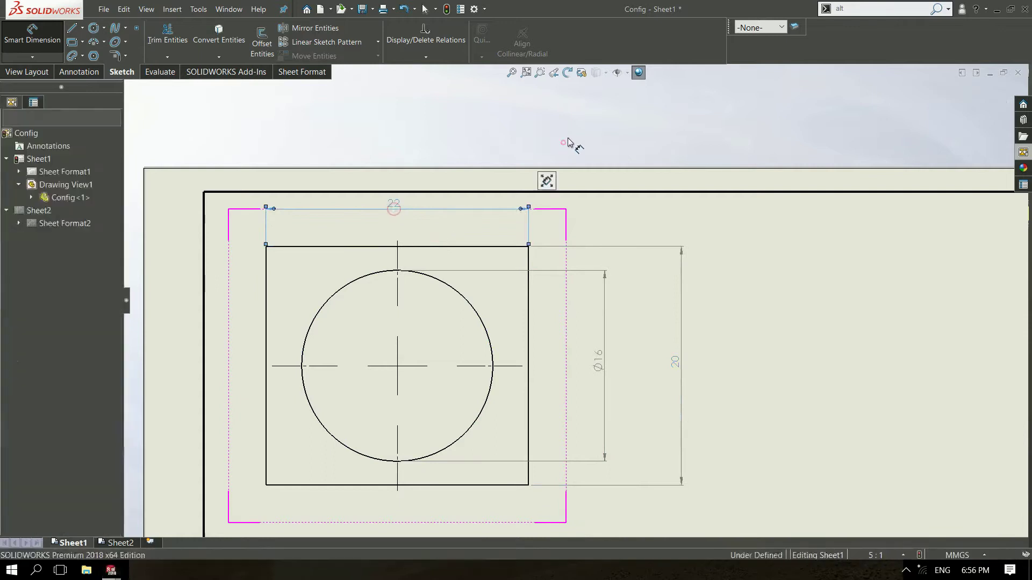
# End dimensioning and drag the Ø16 and 20 dimensions closer to the block
pyautogui.rightClick(568, 137)
pyautogui.click(616, 182)
pyautogui.moveTo(603, 361); pyautogui.dragTo(580, 369)
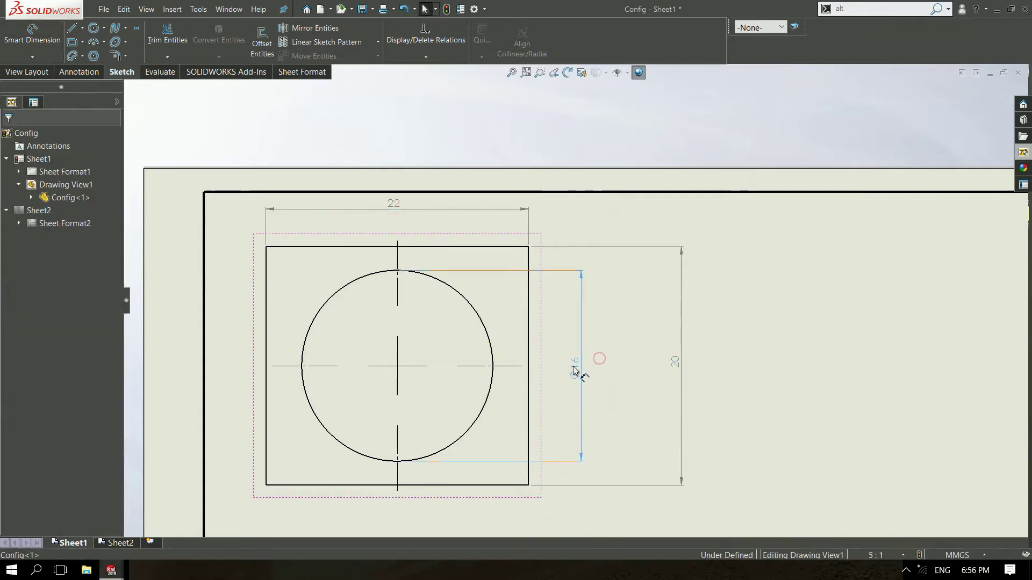
pyautogui.moveTo(675, 361); pyautogui.dragTo(636, 369)
pyautogui.click(754, 394)
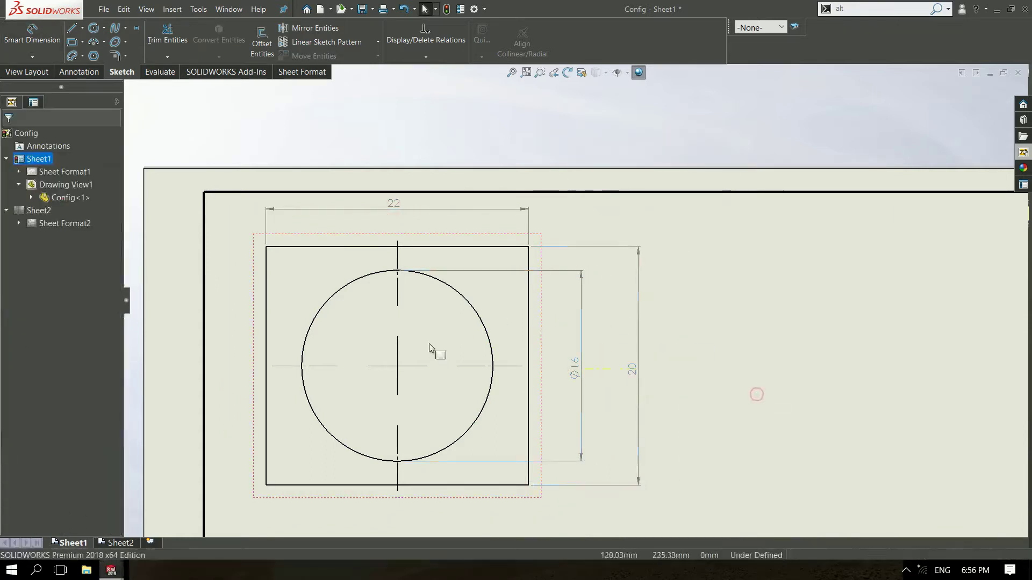
pyautogui.click(432, 313)
# Set Drawing View1's reference configuration to 14 via 12<As Welded>, updating the hole to Ø14
pyautogui.click(61, 176)
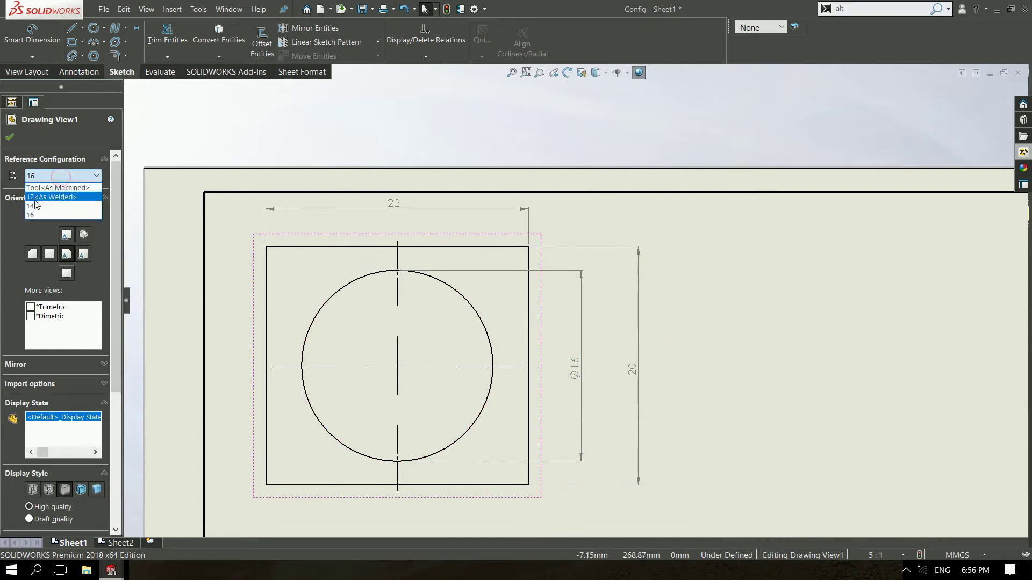
pyautogui.click(38, 197)
pyautogui.click(90, 180)
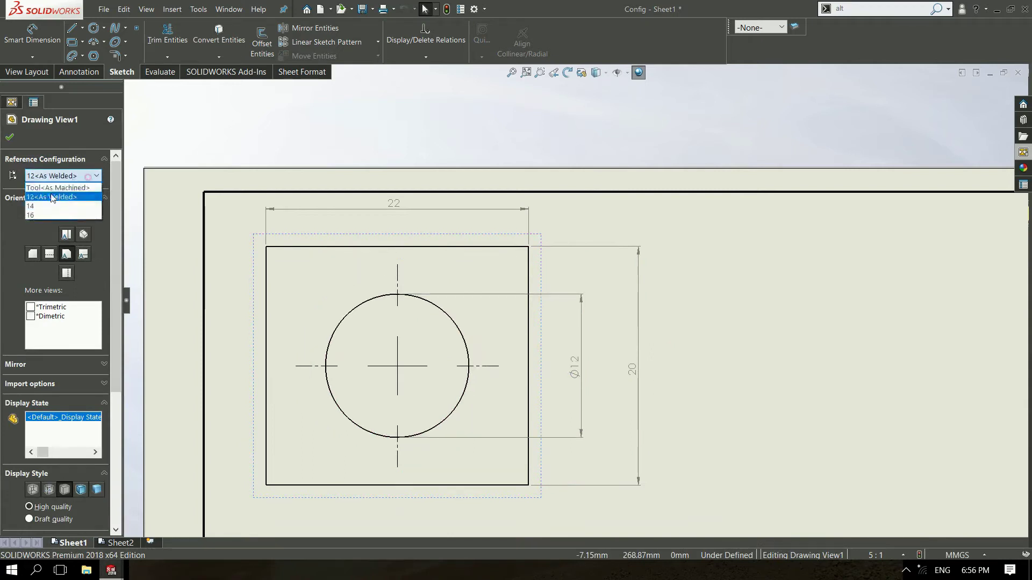
pyautogui.click(42, 211)
pyautogui.click(714, 156)
pyautogui.scroll(3, 733, 360)
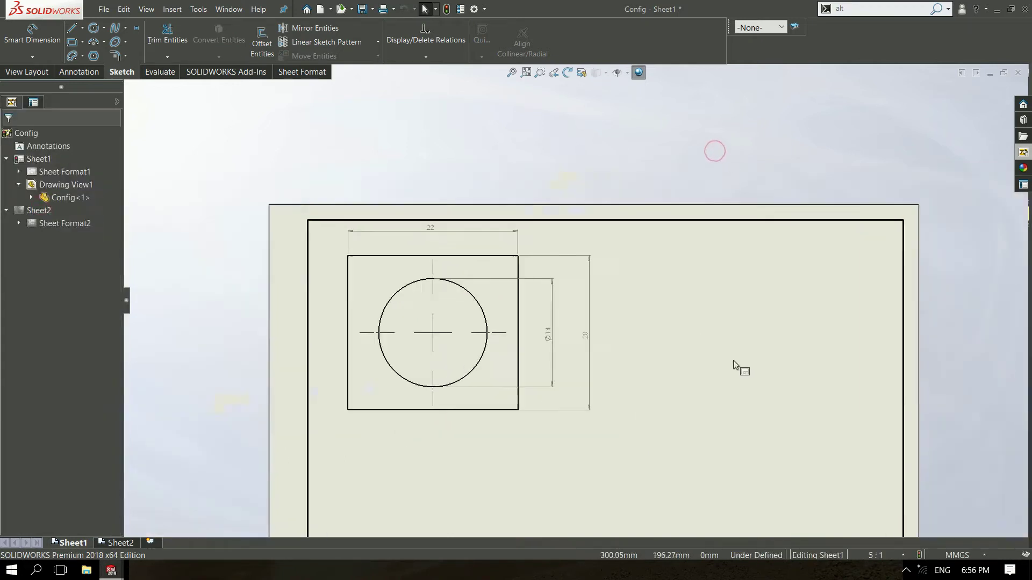
pyautogui.scroll(-3, 591, 163)
pyautogui.scroll(-1, 592, 165)
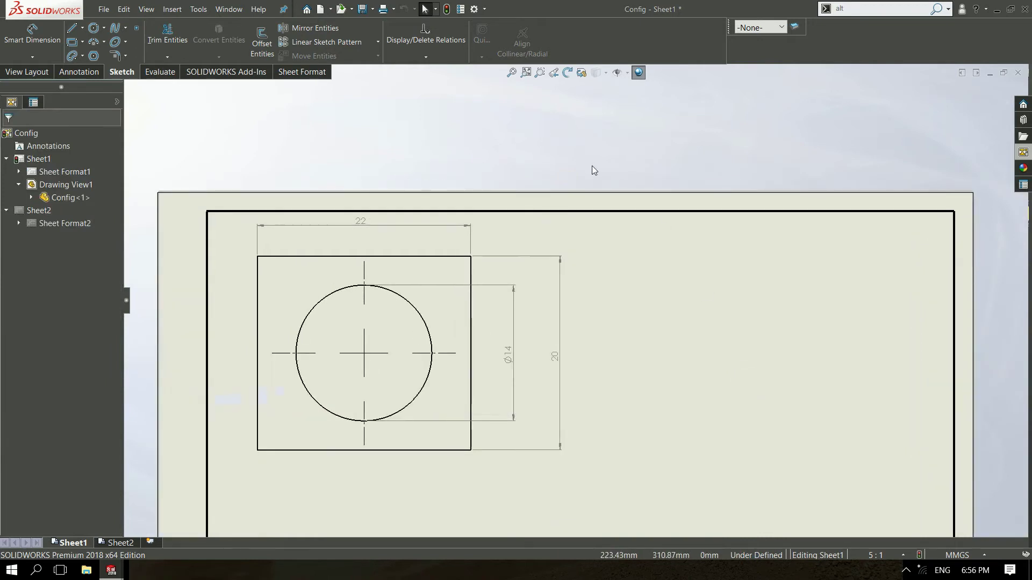